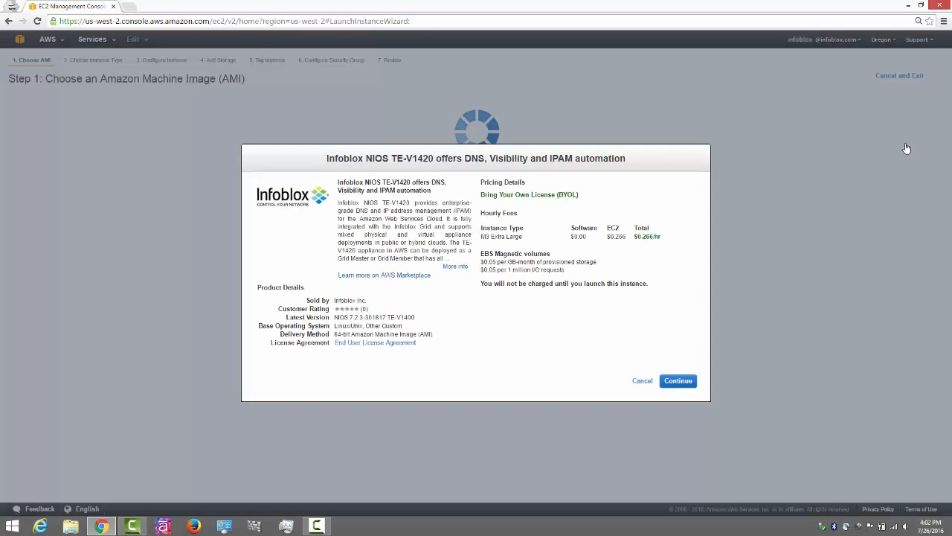
Continue with the Infoblox NIOS TE-V1420 image and the m3.xlarge type, and assign the instance to the us-west-2c default subnet subnet-00213359
{"action": "left_click", "coordinate": [678, 381]}
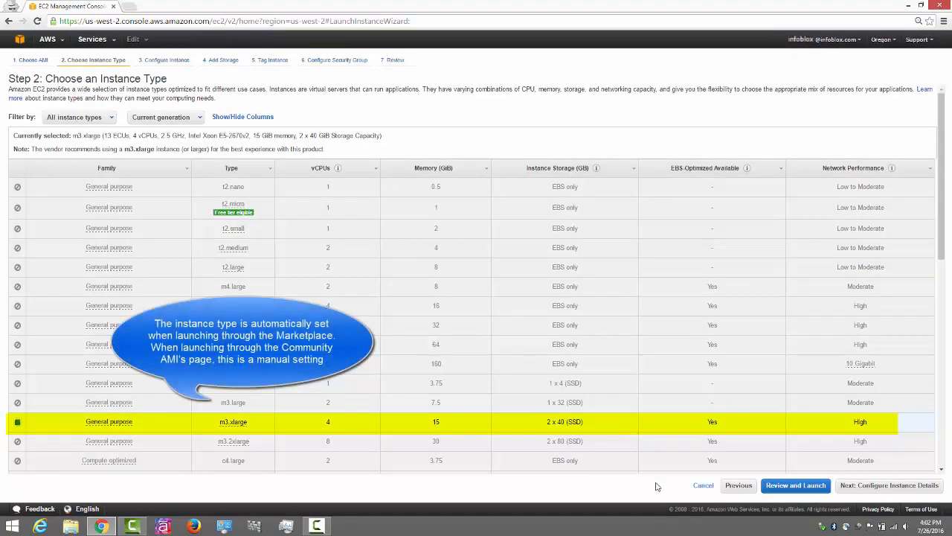
{"action": "left_click", "coordinate": [893, 490]}
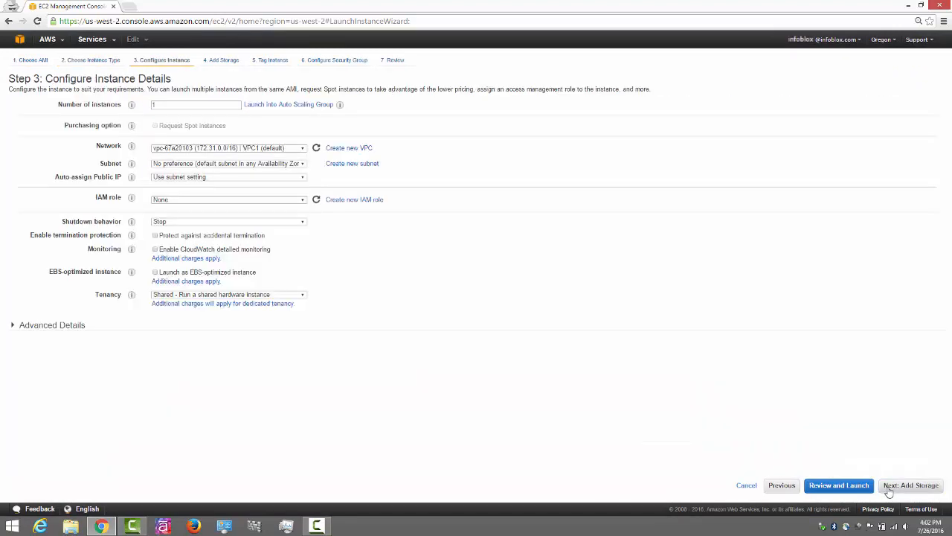
{"action": "left_click", "coordinate": [294, 165]}
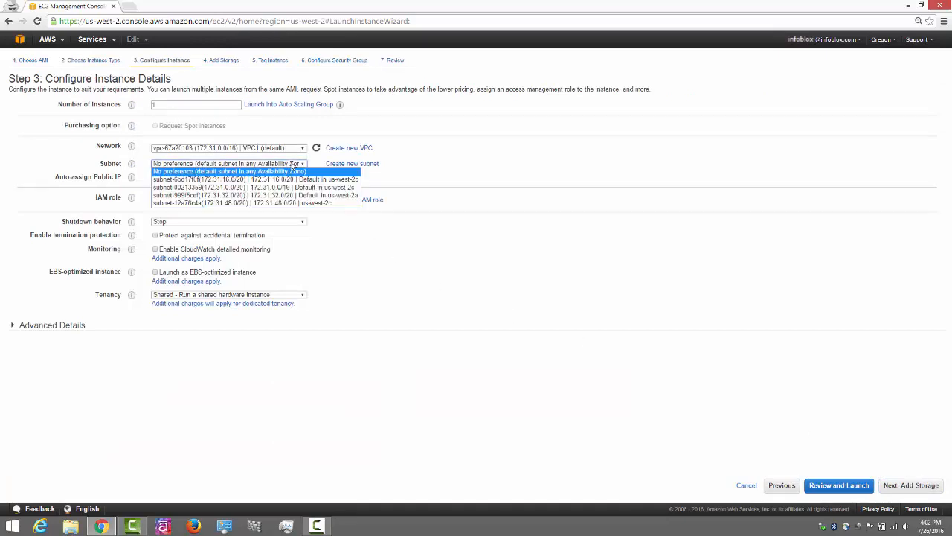
{"action": "left_click", "coordinate": [289, 188]}
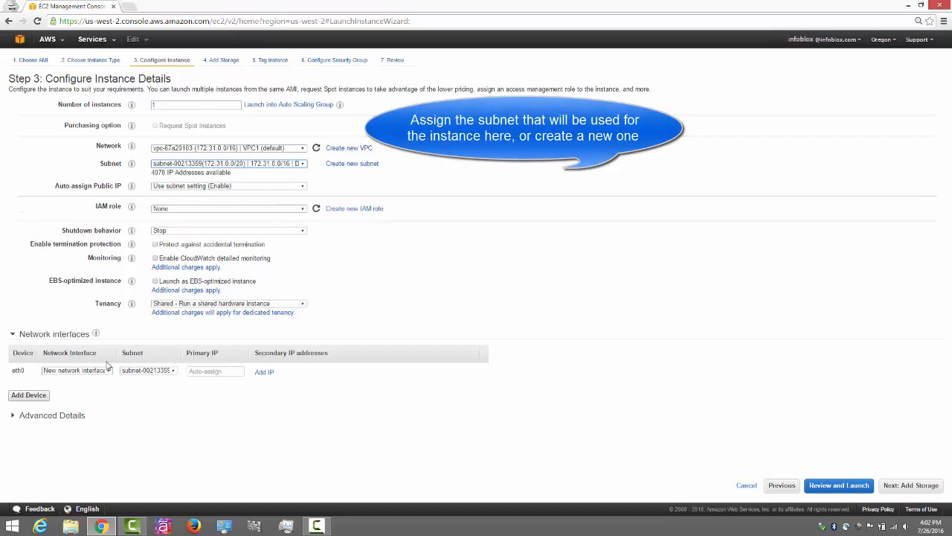
Add a second network interface, eth1, to the instance and proceed to the storage settings
{"action": "left_click", "coordinate": [44, 397]}
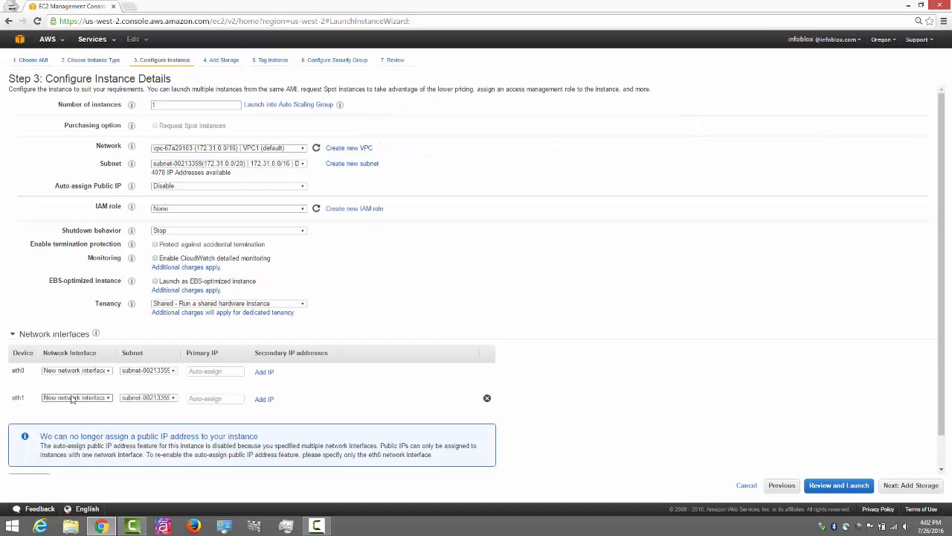
{"action": "scroll", "coordinate": [614, 427], "scroll_direction": "down", "scroll_amount": 1}
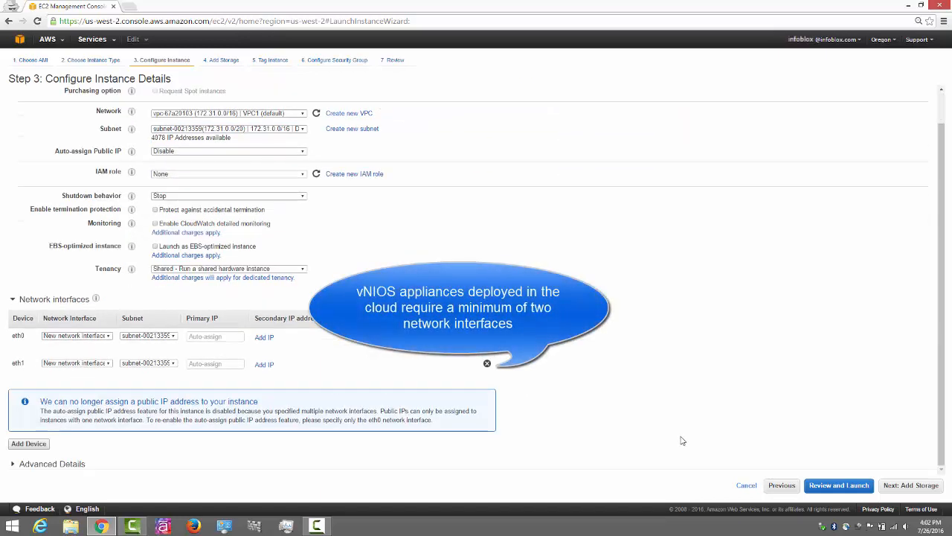
{"action": "left_click", "coordinate": [910, 486]}
Set the root volume type to General Purpose SSD (GP2) and proceed to instance tagging
{"action": "left_click", "coordinate": [351, 156]}
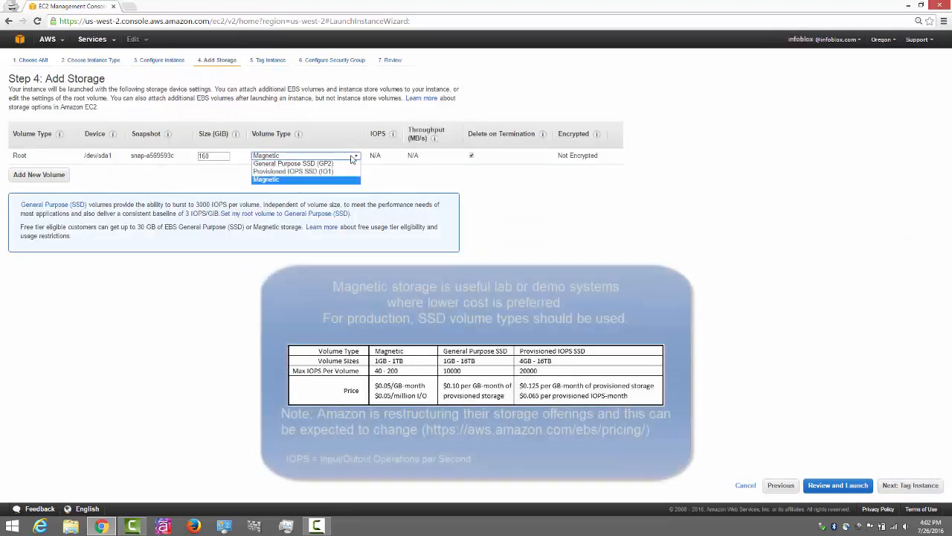
{"action": "left_click", "coordinate": [349, 165]}
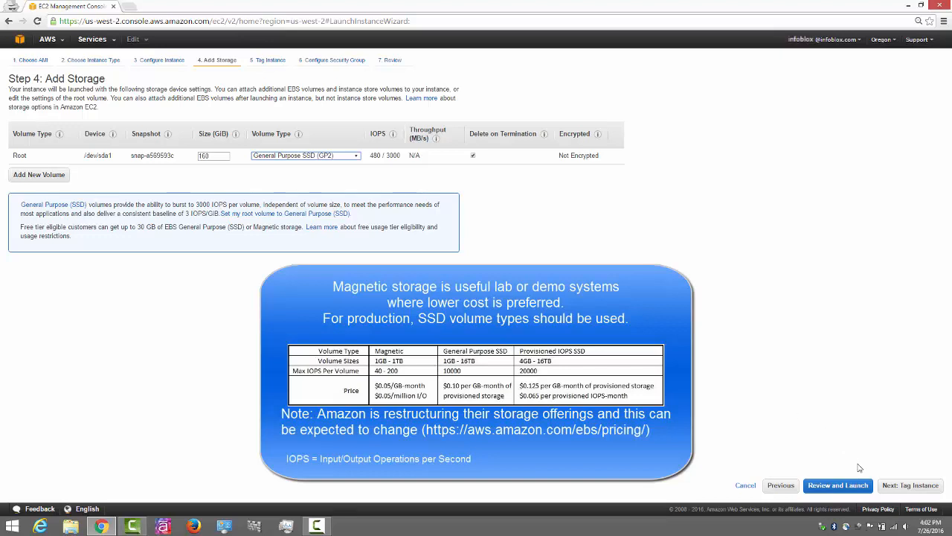
{"action": "left_click", "coordinate": [902, 485]}
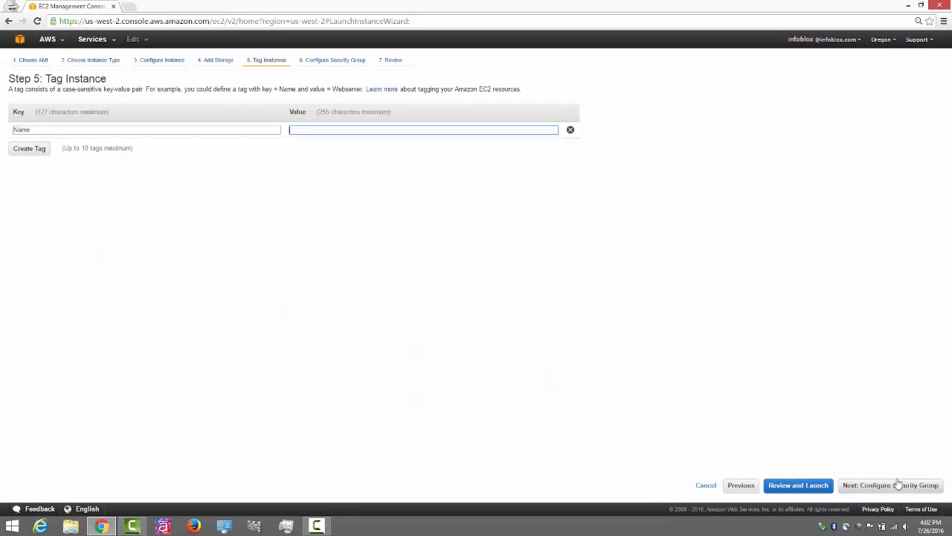
Set the Name tag to vnios-appliance-name and accept the prefilled new security group rules, continuing to the launch review
{"action": "type", "text": "vnios-appliance-name"}
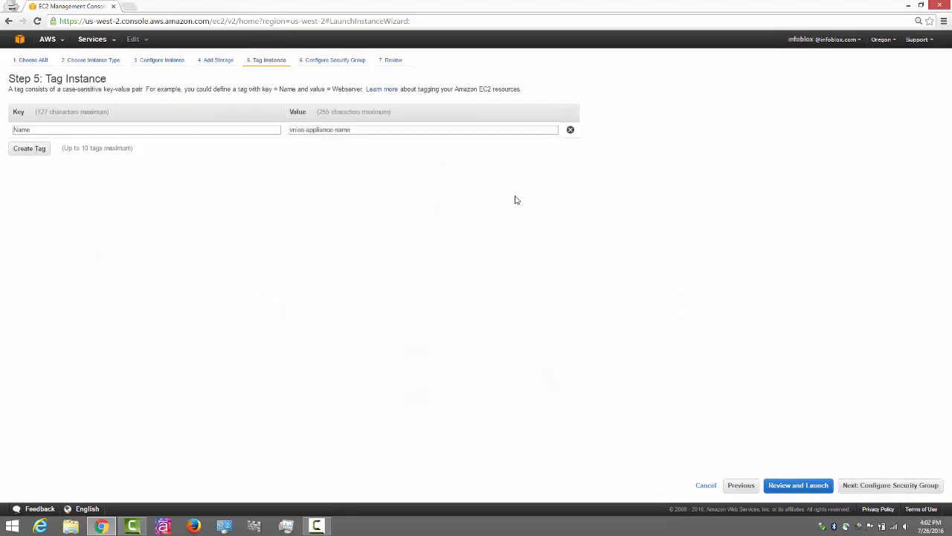
{"action": "left_click", "coordinate": [872, 487]}
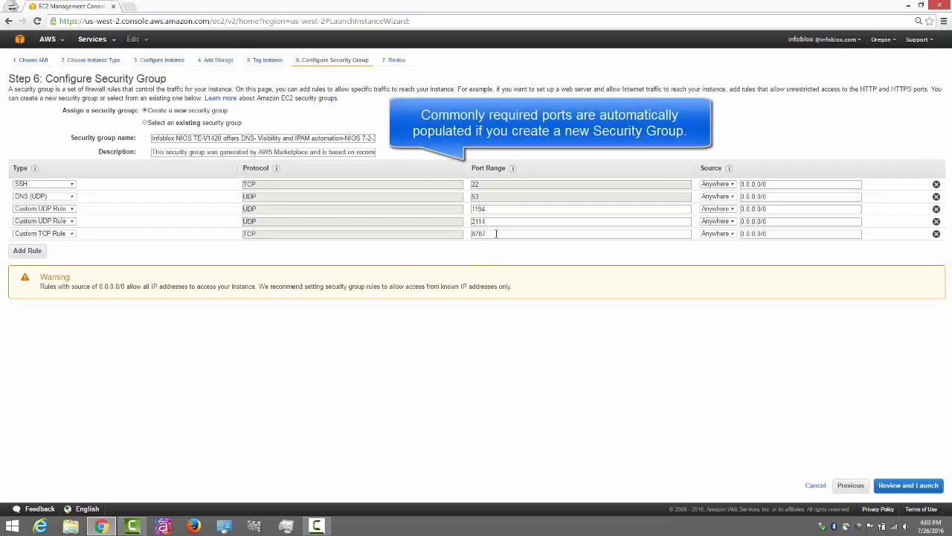
{"action": "left_click", "coordinate": [901, 487]}
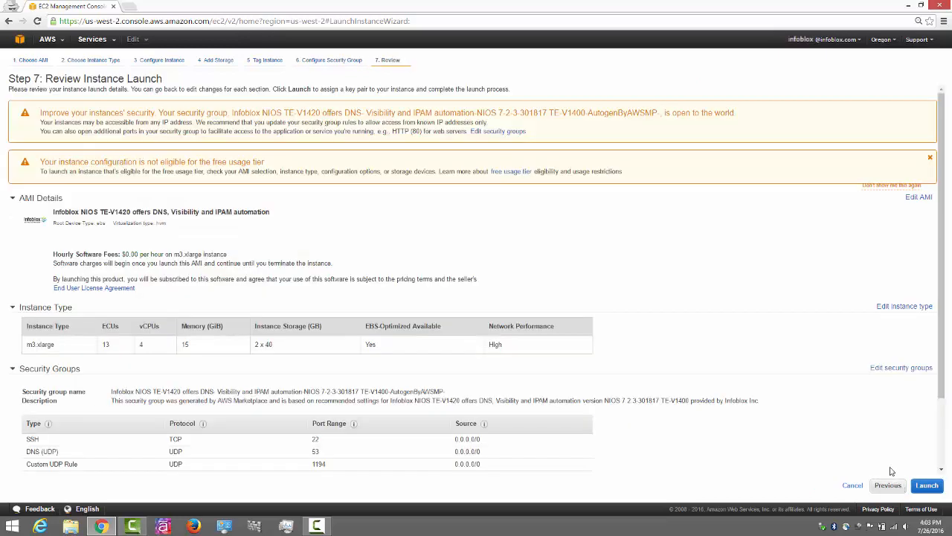
Review the launch configuration, including the expanded storage and tag details, and launch the instance
{"action": "scroll", "coordinate": [823, 389], "scroll_direction": "down", "scroll_amount": 4}
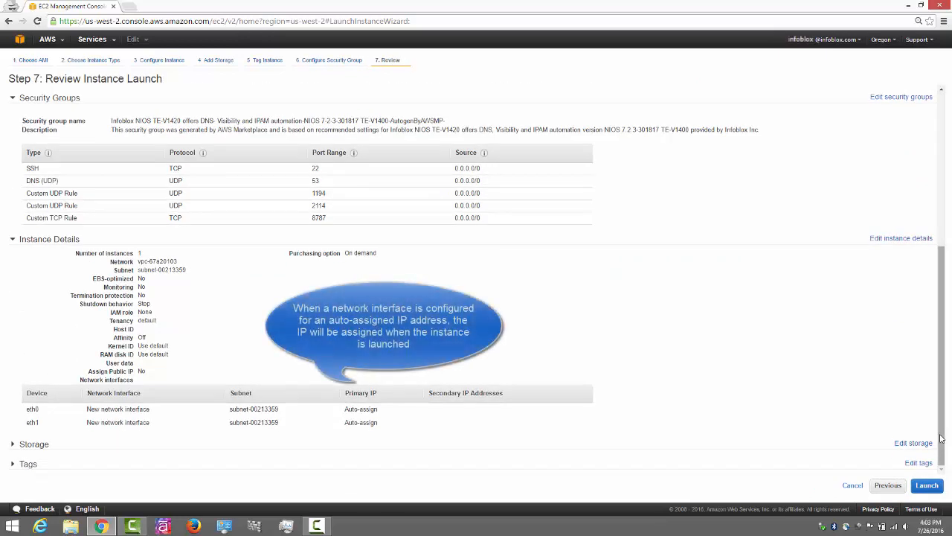
{"action": "left_click", "coordinate": [42, 448]}
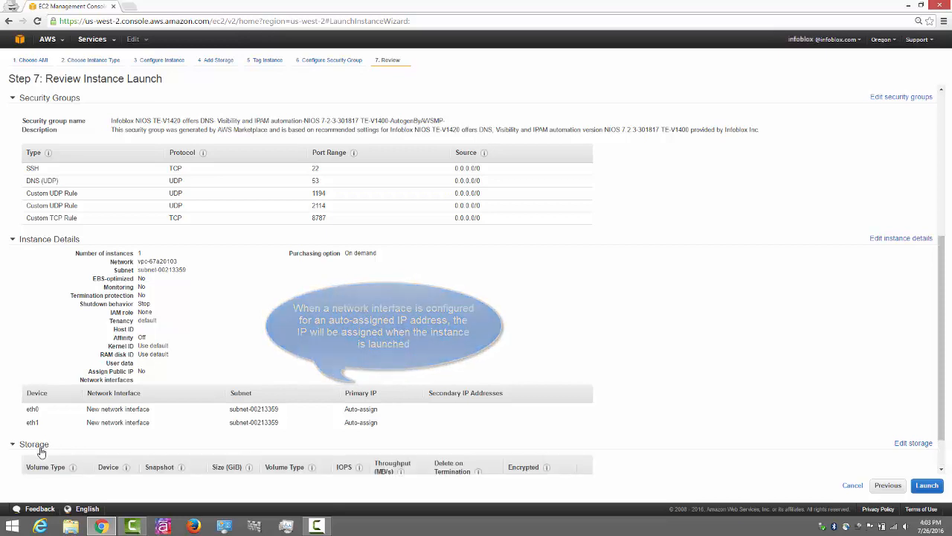
{"action": "scroll", "coordinate": [45, 455], "scroll_direction": "down", "scroll_amount": 2}
{"action": "left_click", "coordinate": [33, 468]}
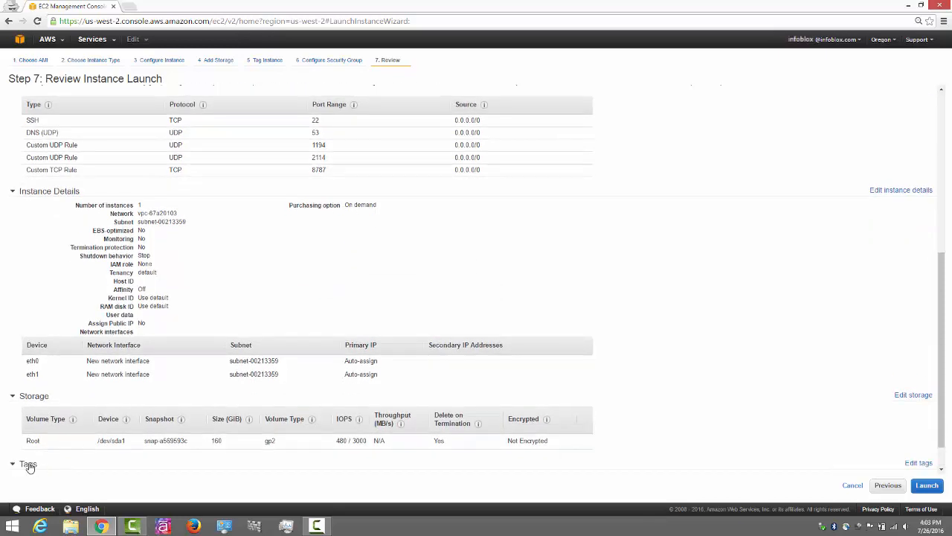
{"action": "scroll", "coordinate": [26, 464], "scroll_direction": "down", "scroll_amount": 1}
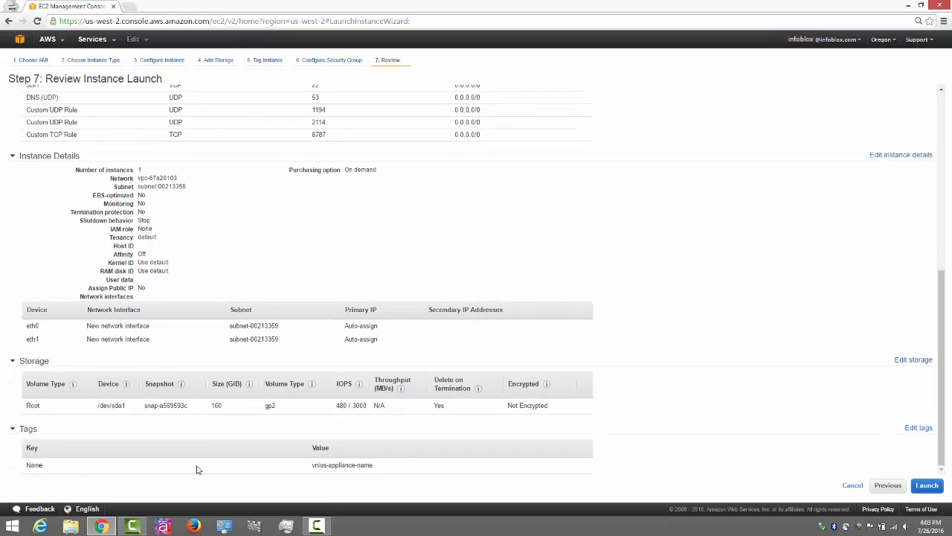
{"action": "left_click", "coordinate": [927, 485]}
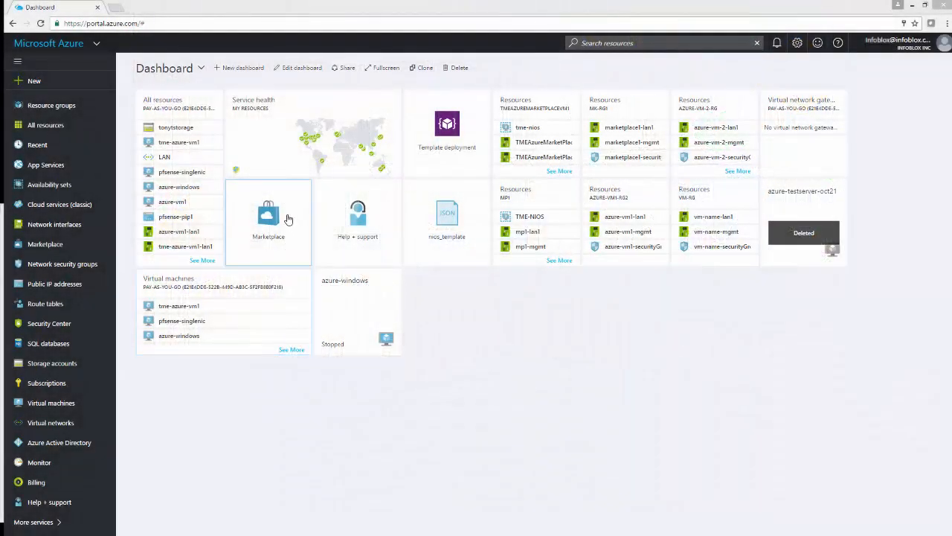
In the Microsoft Azure portal, search the Marketplace for infoblox and start creating Infoblox NIOS for Azure (BYOL) - Preview (Staged)
{"action": "left_click", "coordinate": [288, 218]}
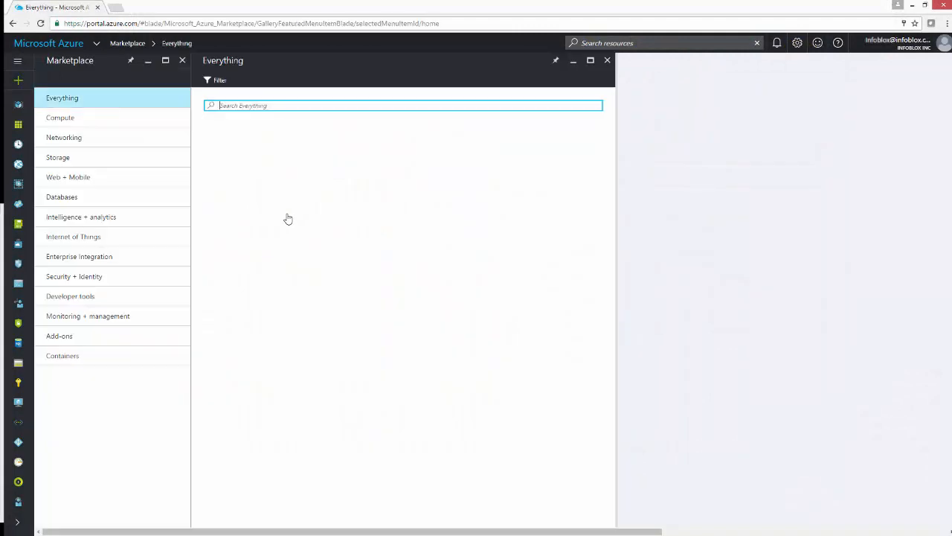
{"action": "type", "text": "infoblox"}
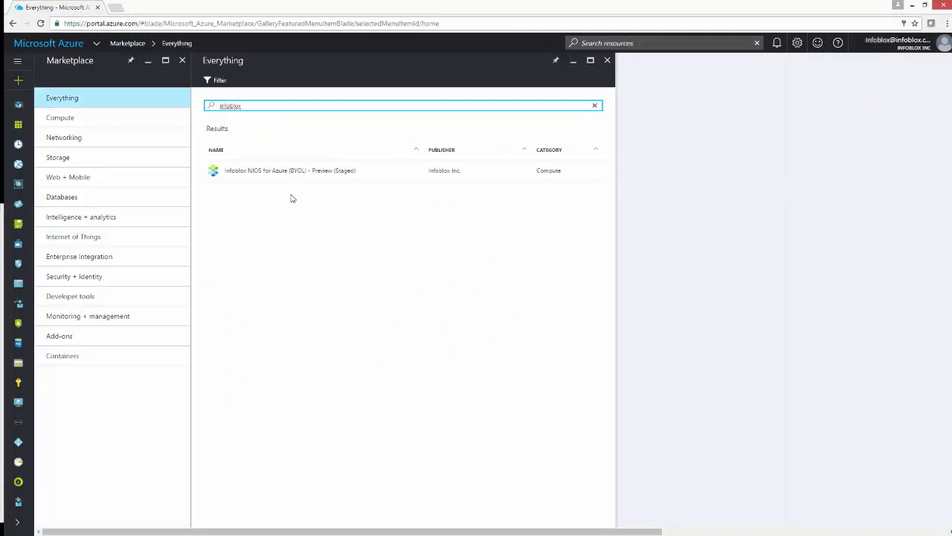
{"action": "left_click", "coordinate": [289, 171]}
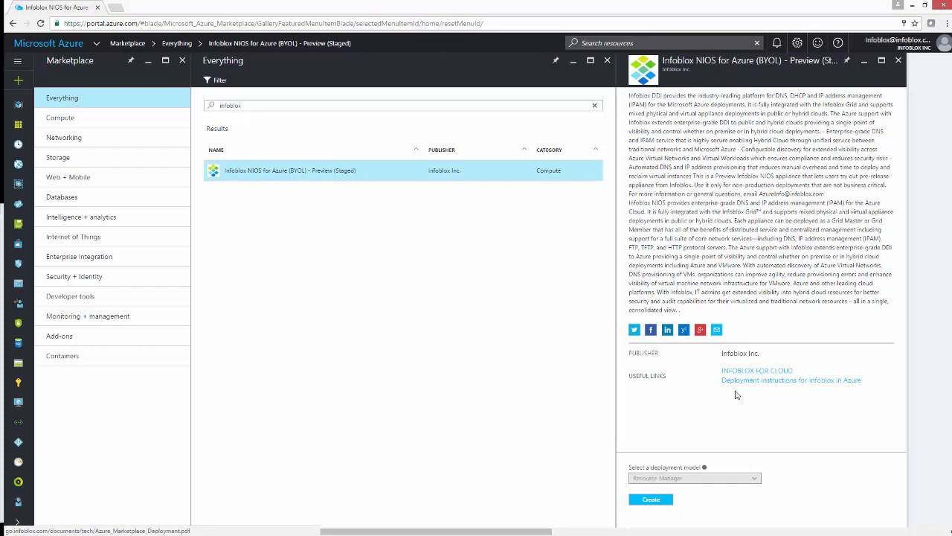
{"action": "left_click", "coordinate": [655, 501]}
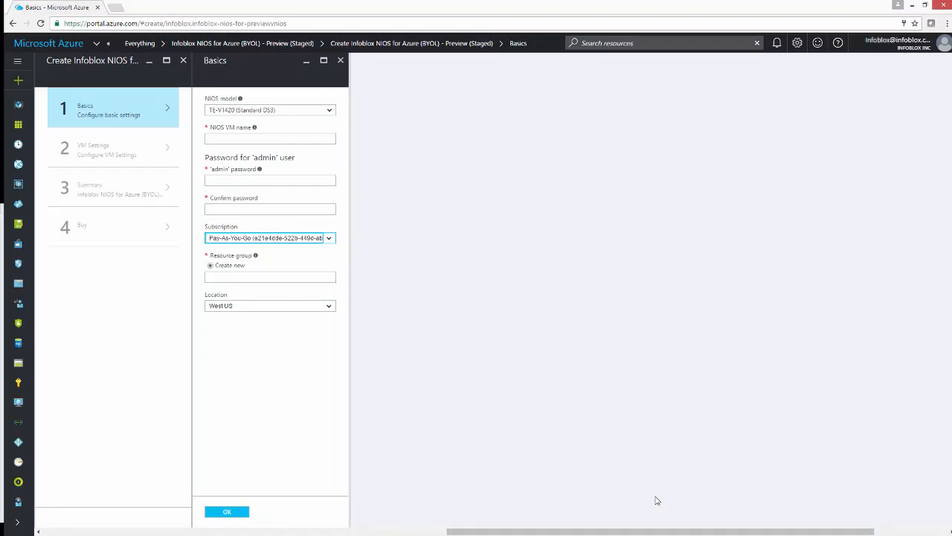
Keep the TE-V1420 (Standard DS3) NIOS model and name the virtual machine vm-name
{"action": "left_click", "coordinate": [330, 112]}
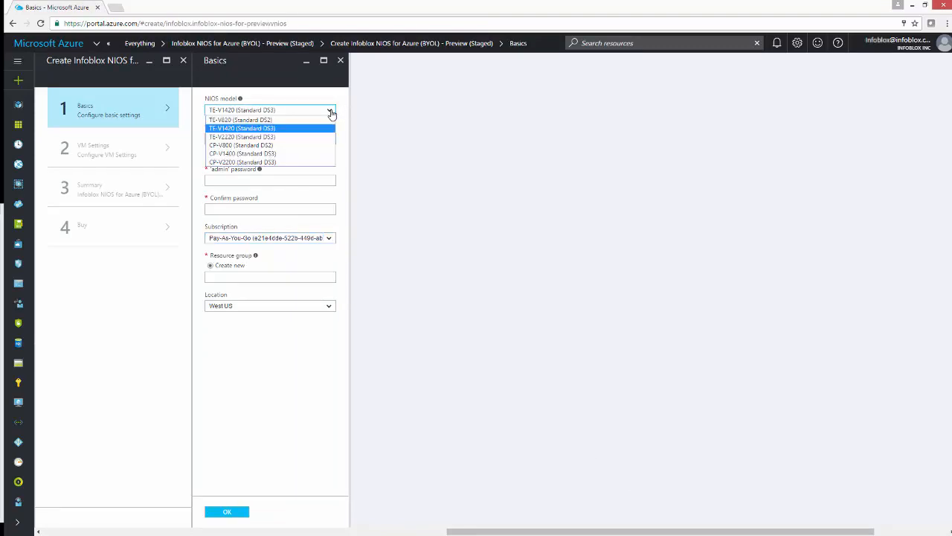
{"action": "left_click", "coordinate": [332, 113]}
{"action": "left_click", "coordinate": [274, 138]}
{"action": "type", "text": "vm-name"}
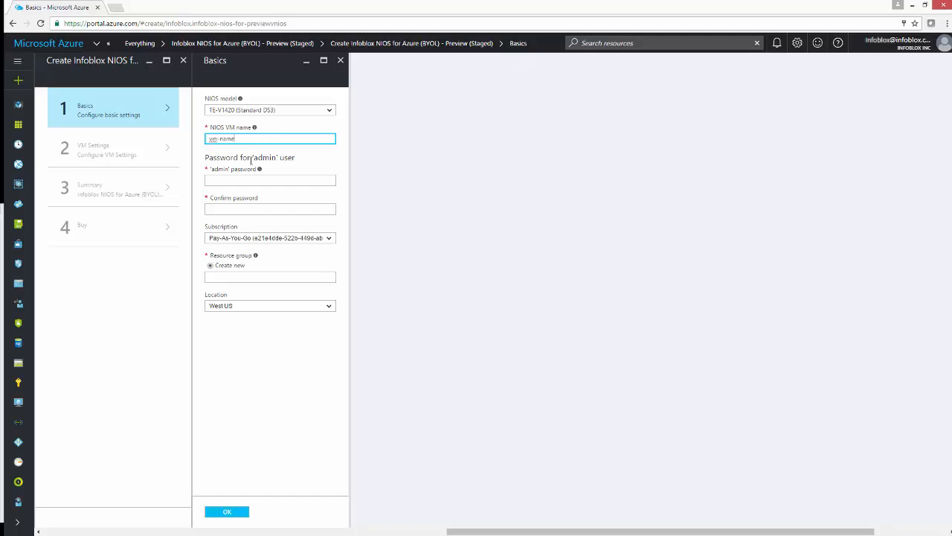
Enter and confirm the password for the appliance's admin user
{"action": "left_click", "coordinate": [247, 179]}
{"action": "type", "text": "••••••••••••"}
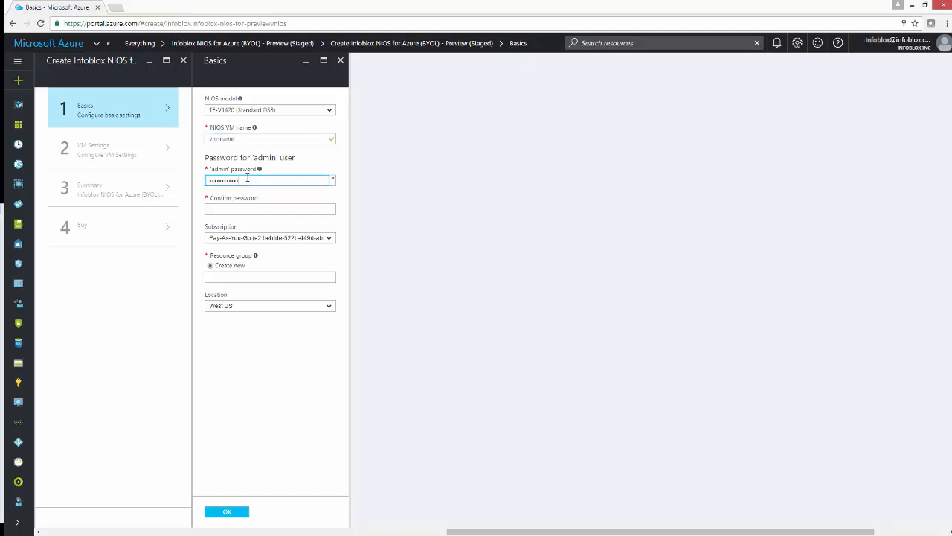
{"action": "key", "text": "Tab"}
{"action": "type", "text": "••••••••••••"}
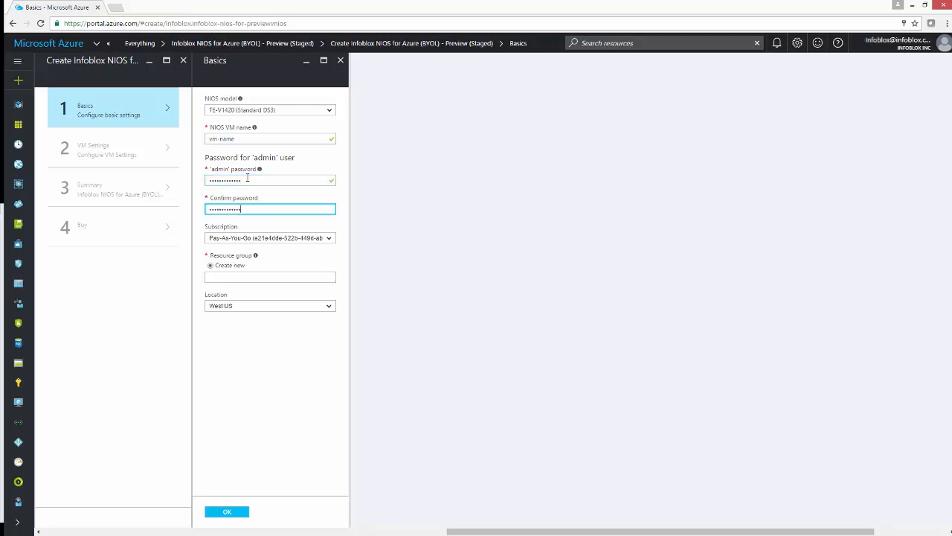
Switch to the first listed Pay-As-You-Go subscription and name the new resource group vm-name-rg1
{"action": "left_click", "coordinate": [330, 239]}
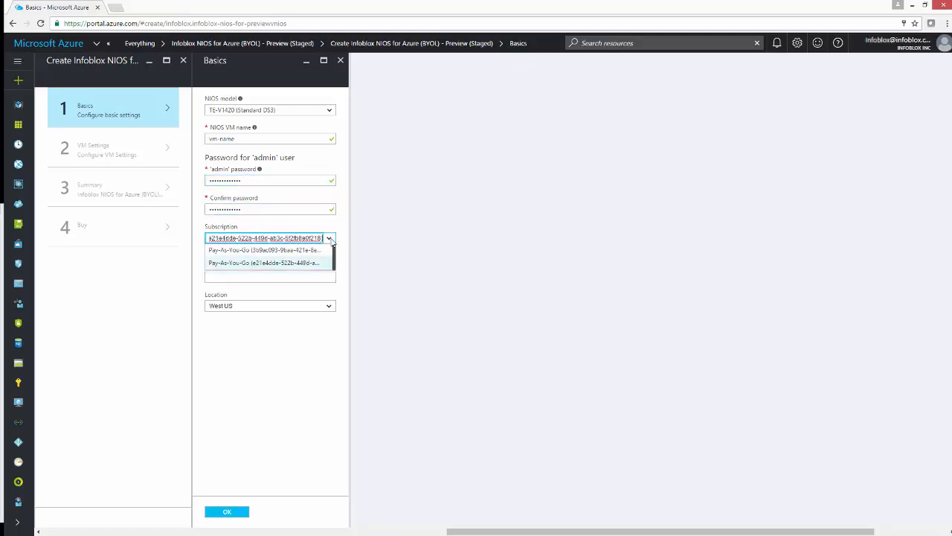
{"action": "left_click", "coordinate": [317, 250]}
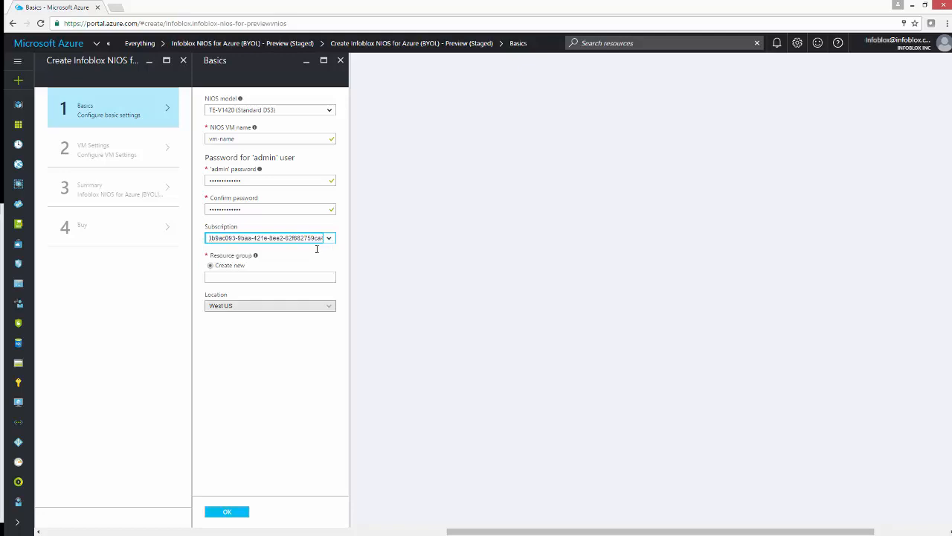
{"action": "left_click", "coordinate": [283, 277]}
{"action": "type", "text": "vm-name-"}
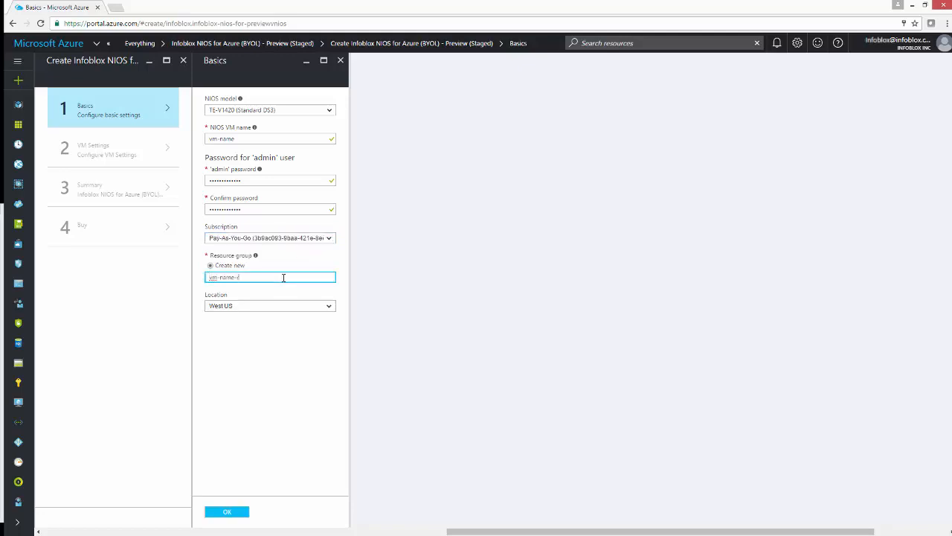
{"action": "type", "text": "rg1"}
Keep West US as the deployment location and confirm the basic settings
{"action": "left_click", "coordinate": [330, 306]}
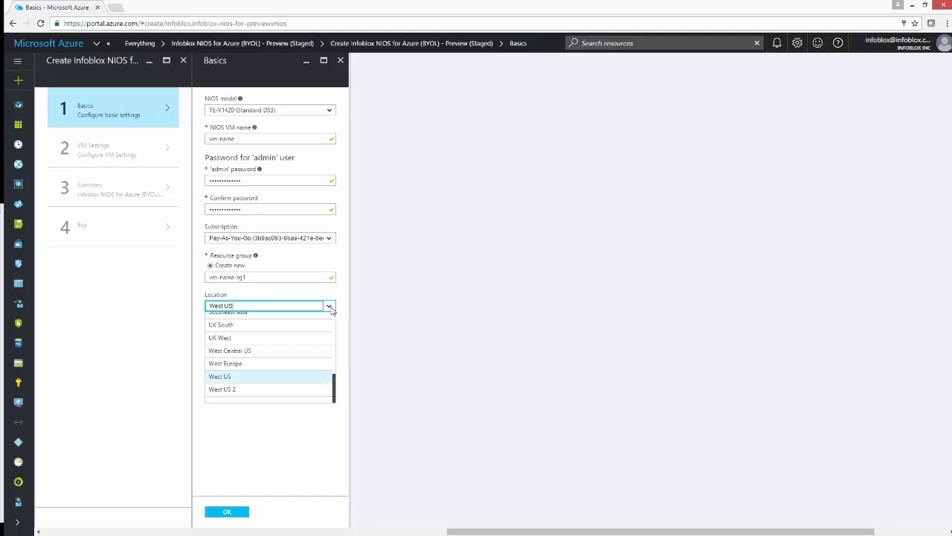
{"action": "left_click", "coordinate": [331, 308]}
{"action": "left_click", "coordinate": [225, 510]}
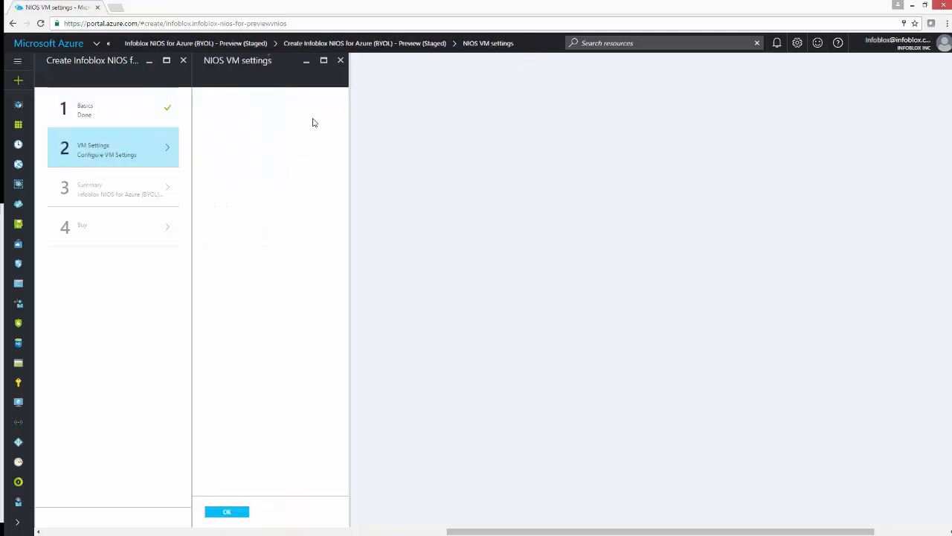
Keep NIOS version 8.0.0 and select the DS3 Standard virtual machine size
{"action": "left_click", "coordinate": [331, 112]}
{"action": "left_click", "coordinate": [330, 112]}
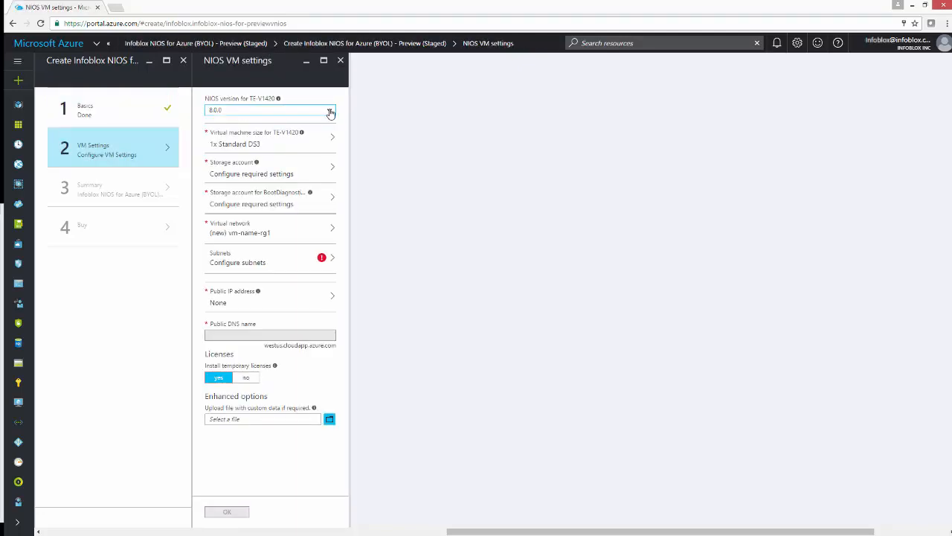
{"action": "left_click", "coordinate": [332, 141]}
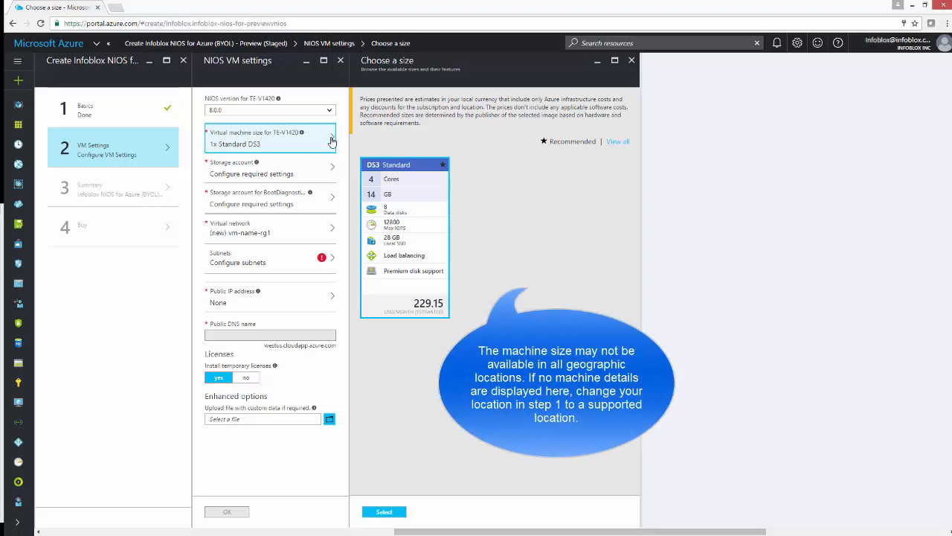
{"action": "left_click", "coordinate": [391, 513]}
Load the full list of existing storage accounts and assign tmestoragepremium as the VM's storage account
{"action": "left_click", "coordinate": [303, 176]}
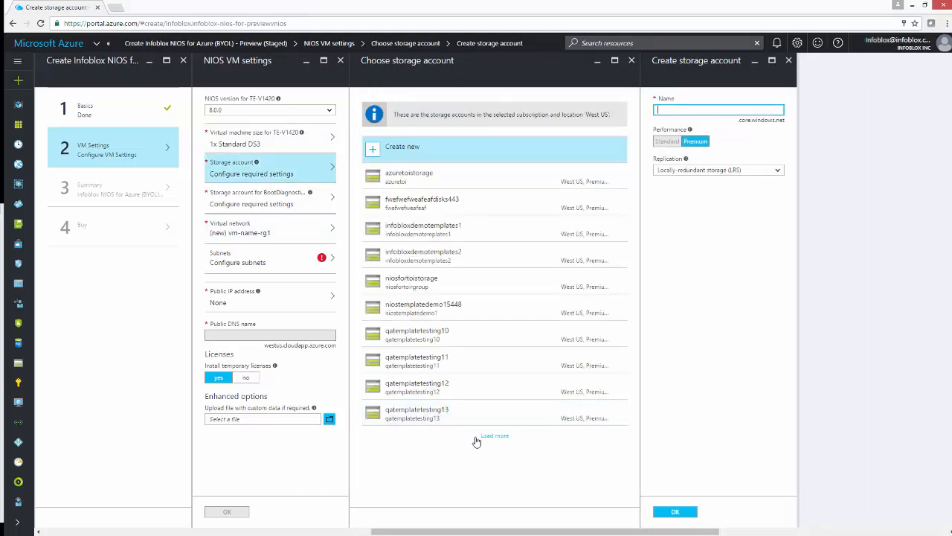
{"action": "left_click", "coordinate": [495, 436]}
{"action": "scroll", "coordinate": [489, 387], "scroll_direction": "down", "scroll_amount": 4}
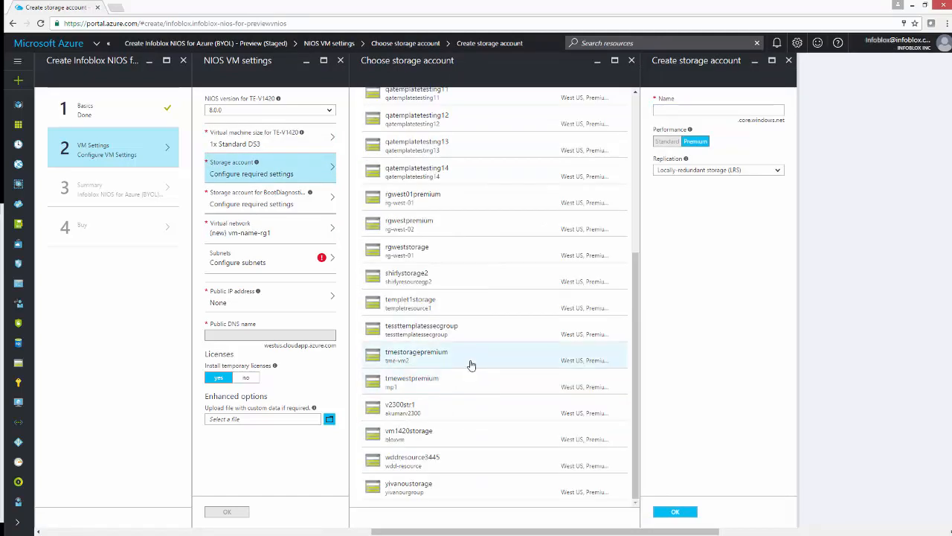
{"action": "left_click", "coordinate": [471, 365]}
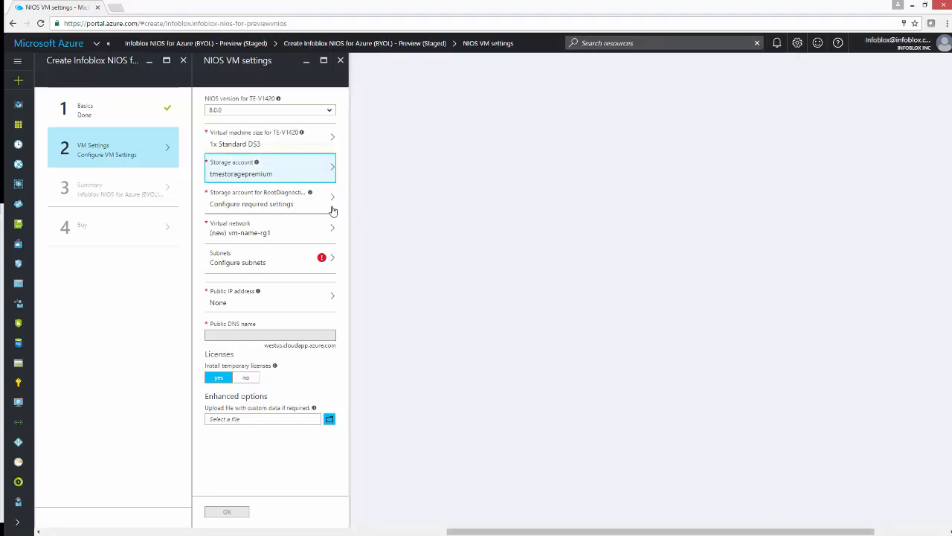
Assign the existing tmestoragestandard account as the storage account for boot diagnostics
{"action": "left_click", "coordinate": [283, 208]}
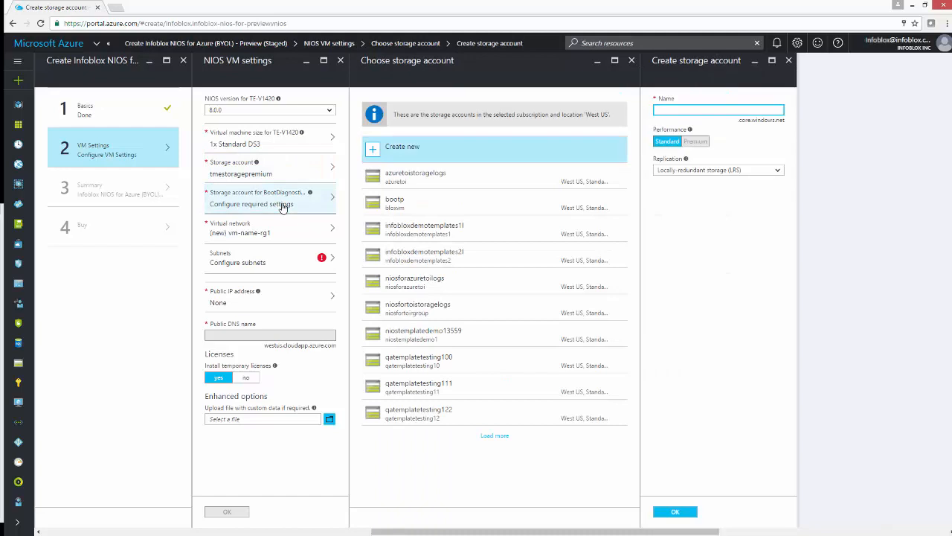
{"action": "scroll", "coordinate": [484, 394], "scroll_direction": "down", "scroll_amount": 10}
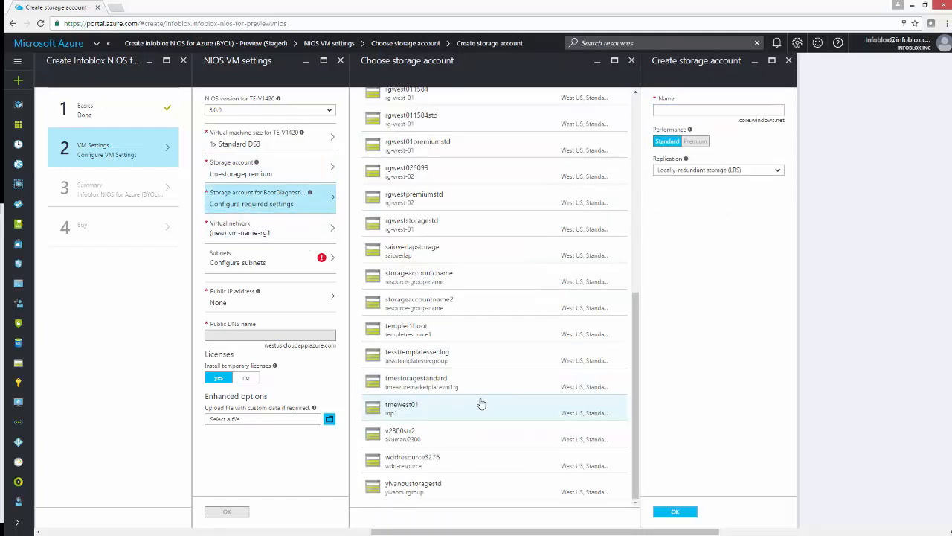
{"action": "left_click", "coordinate": [478, 384]}
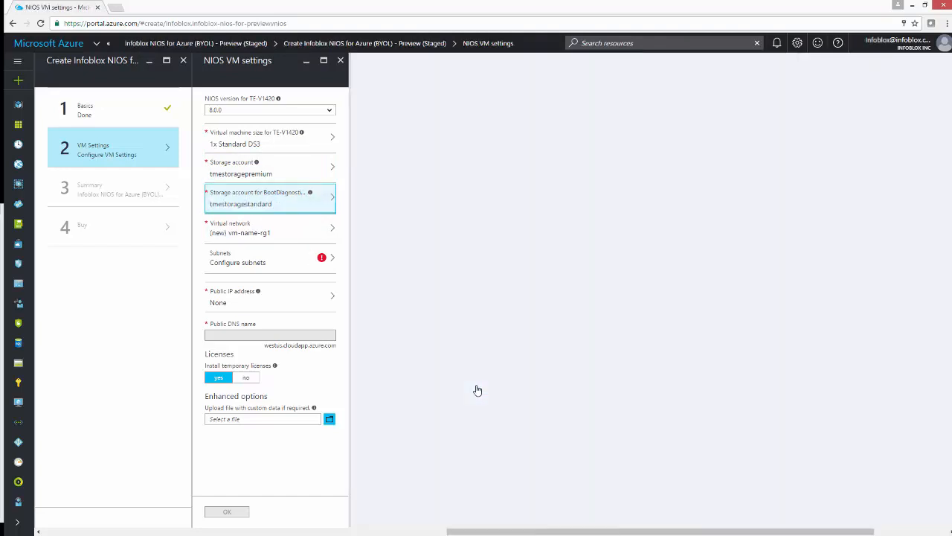
Select the existing tmenet1 virtual network for the NIOS VM
{"action": "left_click", "coordinate": [312, 235]}
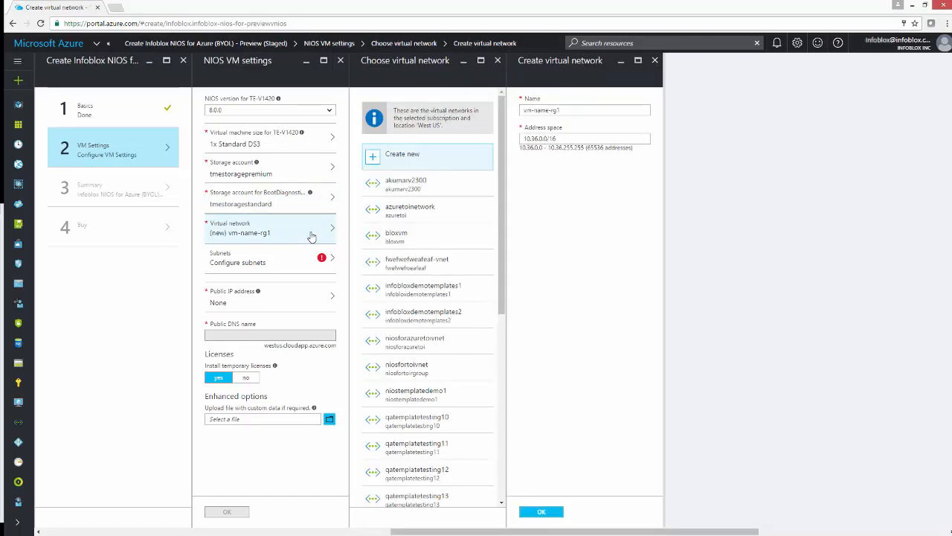
{"action": "scroll", "coordinate": [462, 372], "scroll_direction": "down", "scroll_amount": 4}
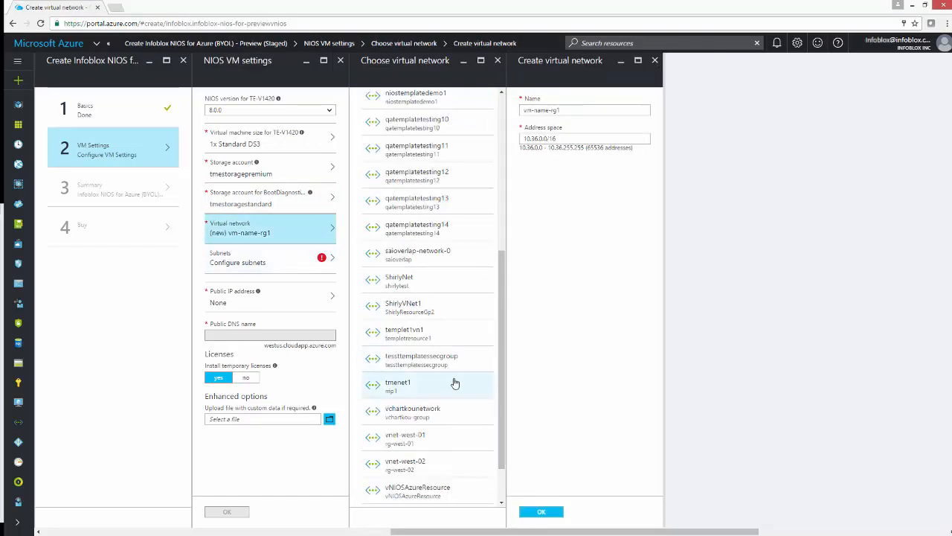
{"action": "left_click", "coordinate": [455, 383]}
Configure the subnets with mp1-lan1 for the LAN1 interface and mp1-mgmt for the MGMT interface, and confirm them
{"action": "left_click", "coordinate": [328, 264]}
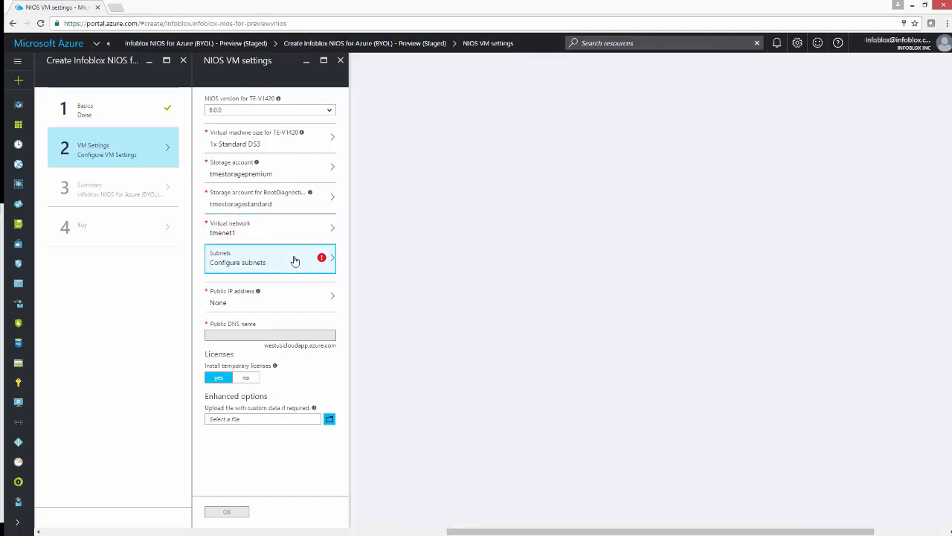
{"action": "left_click", "coordinate": [480, 141]}
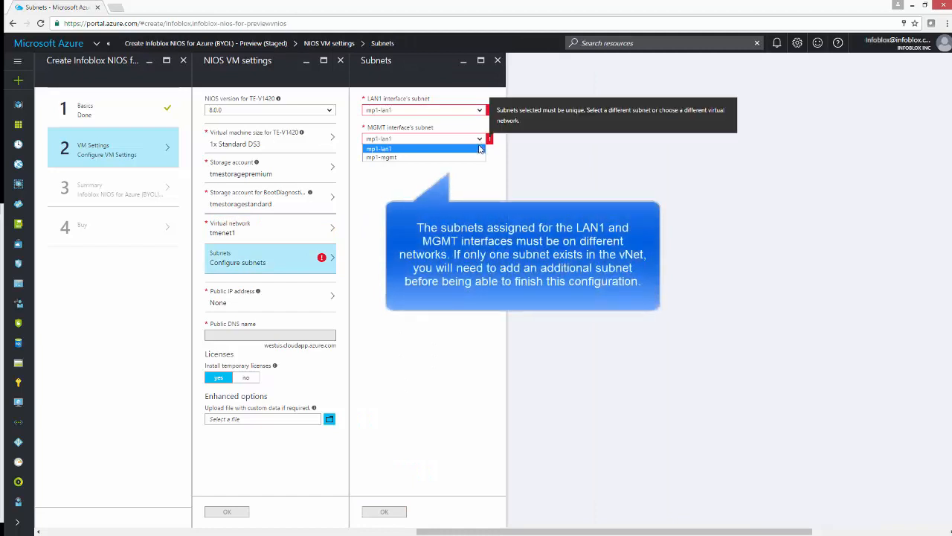
{"action": "left_click", "coordinate": [474, 157]}
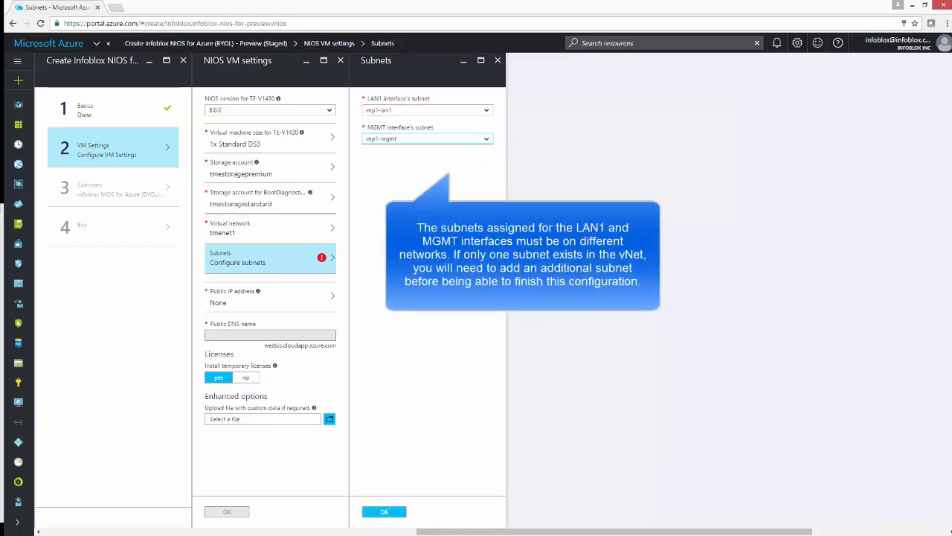
{"action": "left_click", "coordinate": [389, 511]}
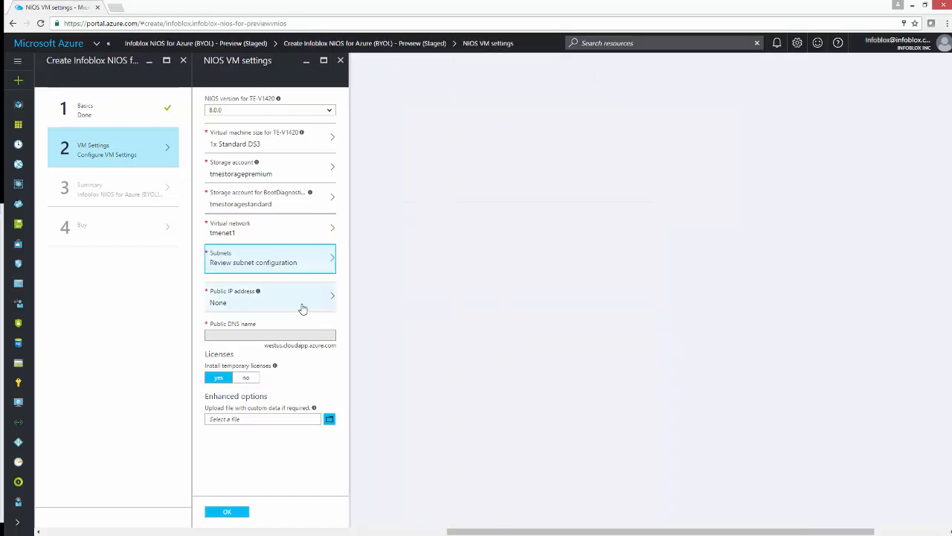
Set the VM's public IP address option to None
{"action": "left_click", "coordinate": [302, 308]}
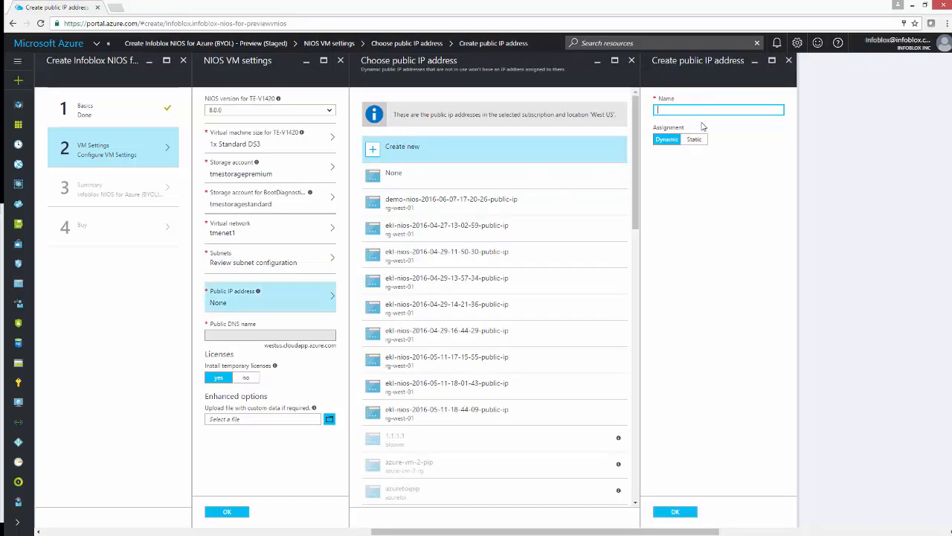
{"action": "left_click", "coordinate": [448, 180]}
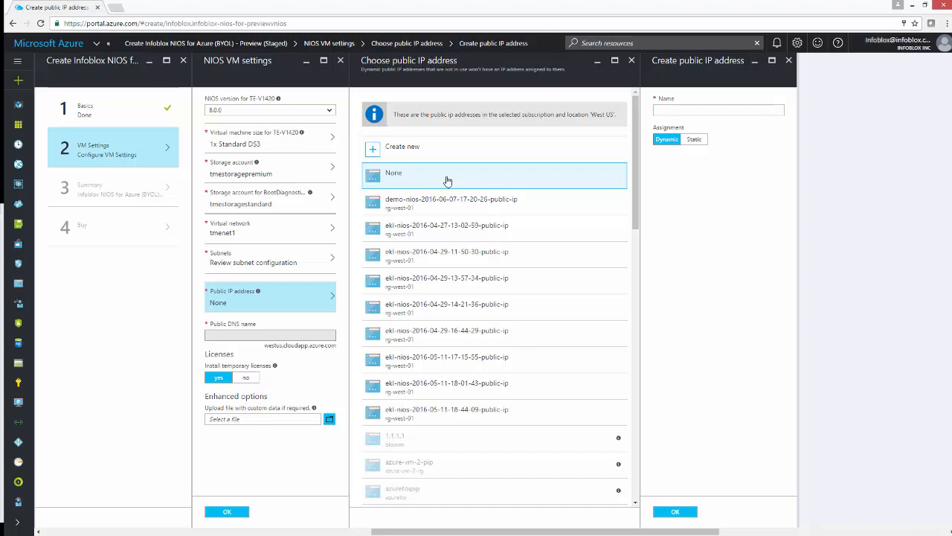
{"action": "left_click", "coordinate": [448, 181]}
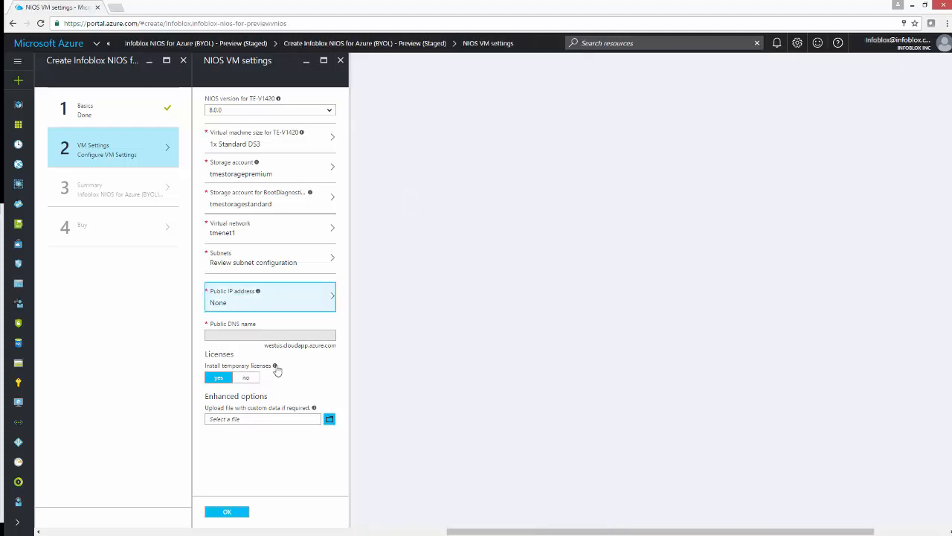
Confirm the VM settings with temporary licenses enabled, then accept the summary and purchase the deployment
{"action": "mouse_move", "coordinate": [275, 369]}
{"action": "left_click", "coordinate": [236, 513]}
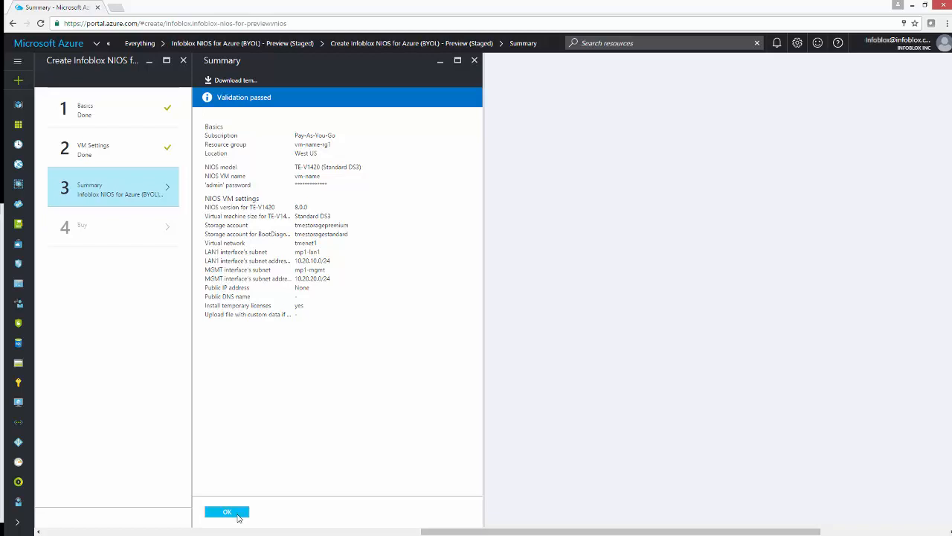
{"action": "left_click", "coordinate": [236, 515]}
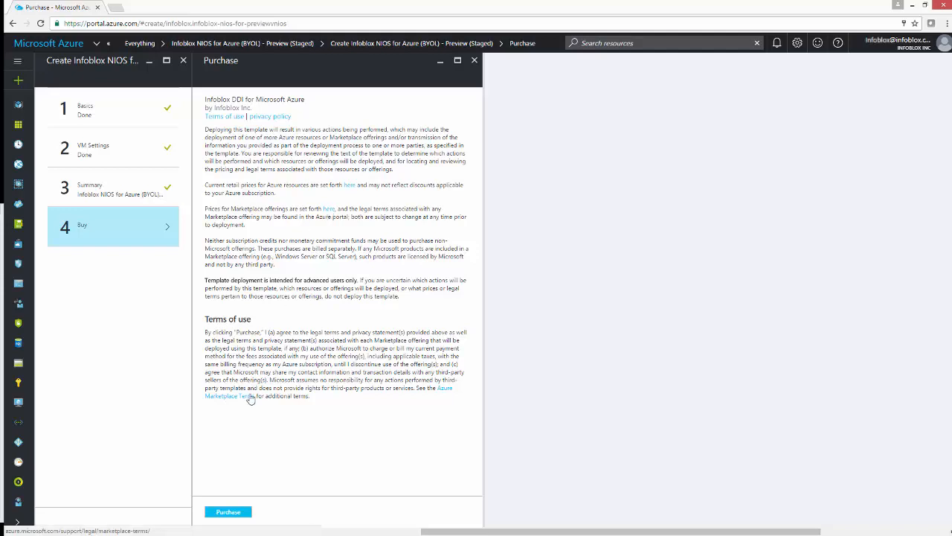
{"action": "left_click", "coordinate": [228, 512]}
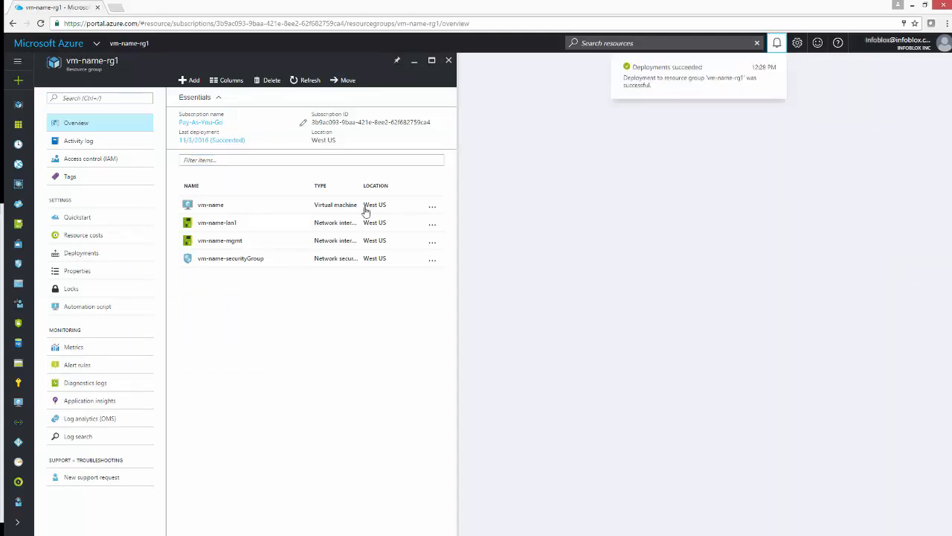
Open the network interfaces of the vm-name virtual machine and view the details of vm-name-lan1
{"action": "left_click", "coordinate": [250, 210]}
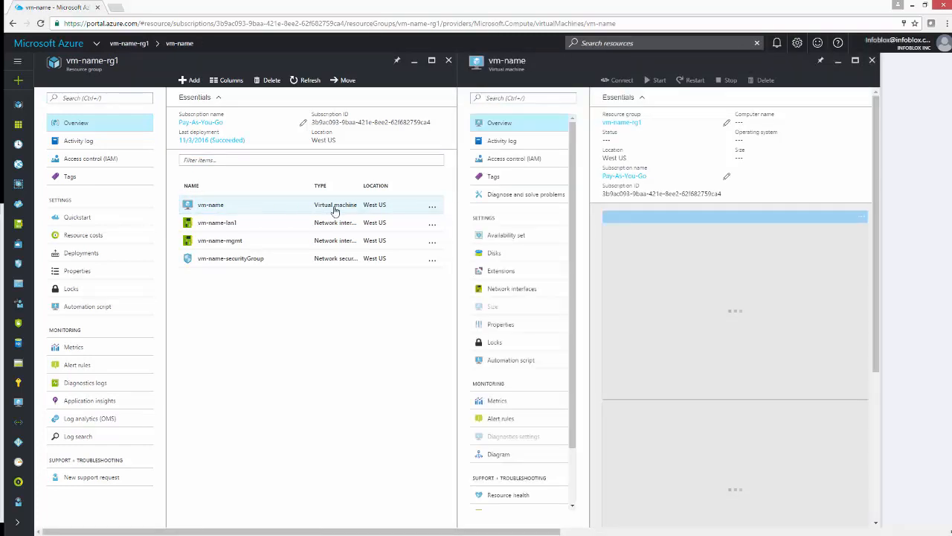
{"action": "left_click", "coordinate": [503, 290]}
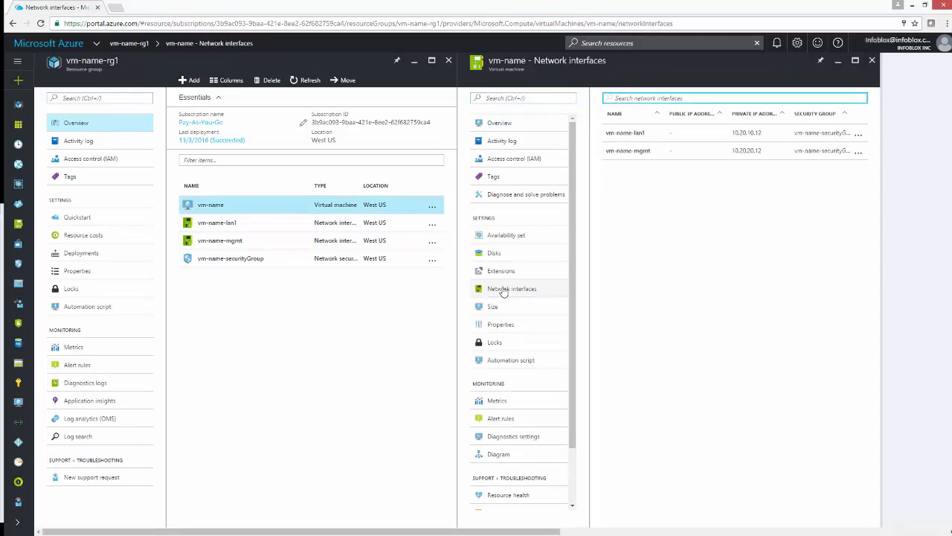
{"action": "left_click", "coordinate": [774, 134]}
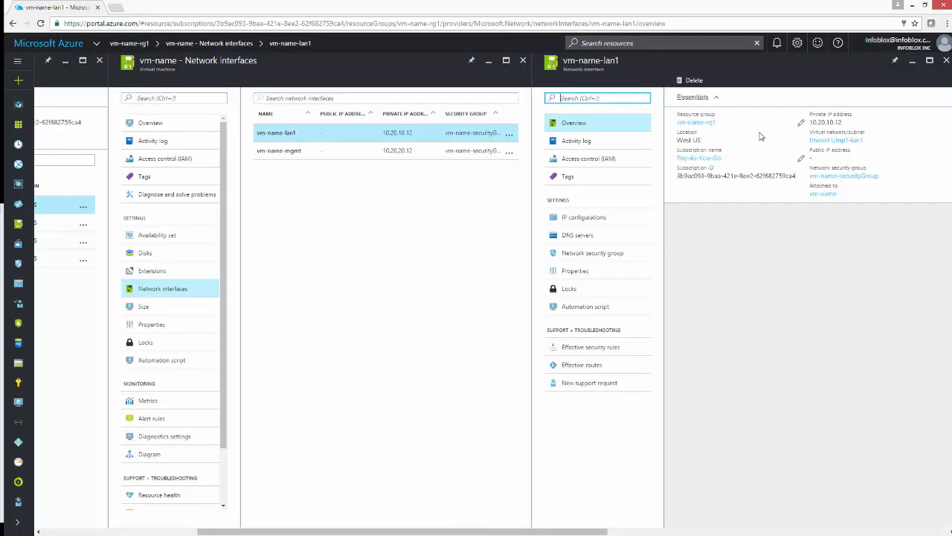
{"action": "left_click", "coordinate": [930, 123]}
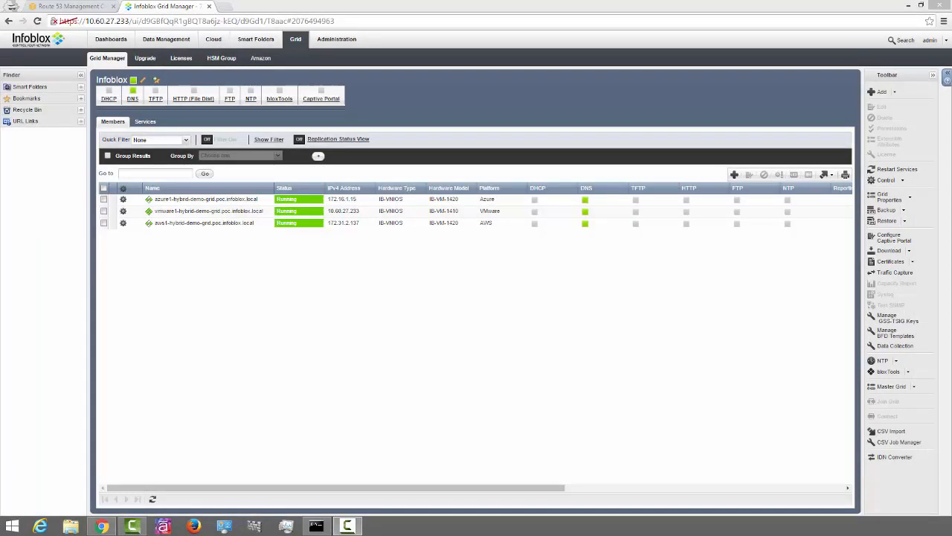
{"action": "left_click_drag", "start_coordinate": [480, 198], "coordinate": [520, 236]}
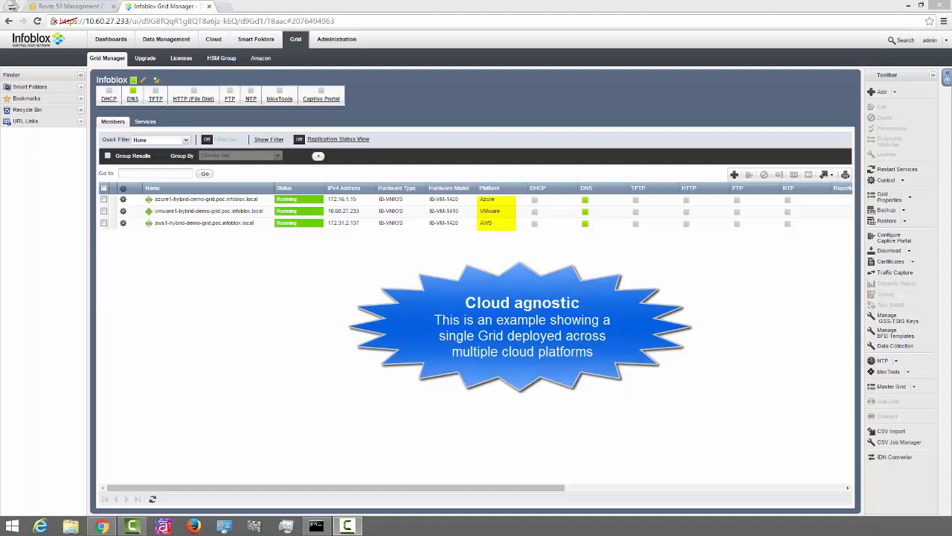
{"action": "key", "text": "Escape"}
Open the list of all cloud VMs and review the properties and IP addresses of the Amazon VM aws-pfsense1 at 172.31.48.10, closing without changes
{"action": "left_click", "coordinate": [218, 38]}
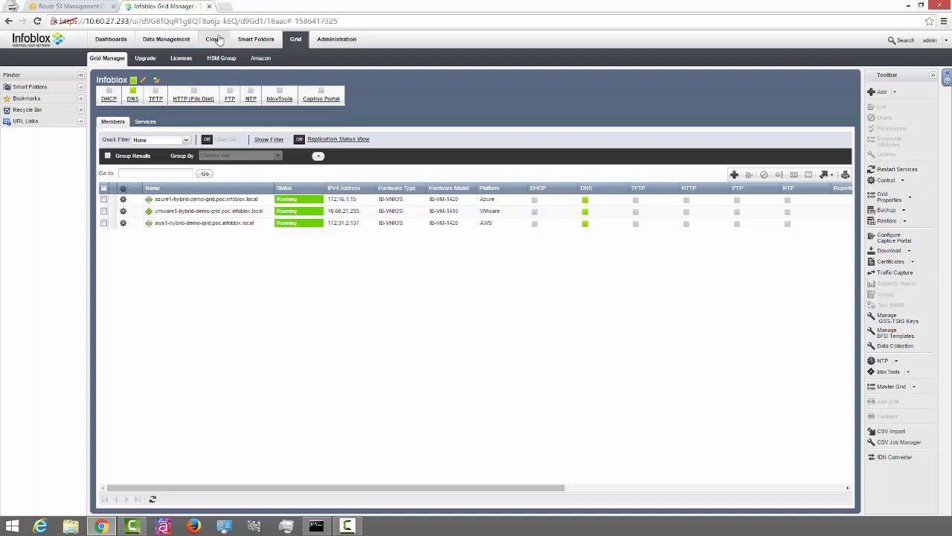
{"action": "left_click", "coordinate": [213, 39]}
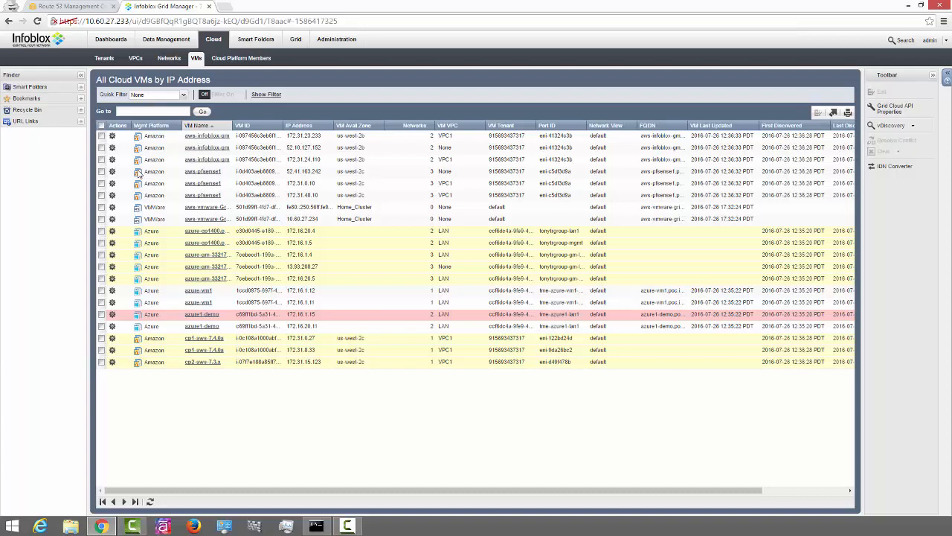
{"action": "left_click", "coordinate": [112, 195]}
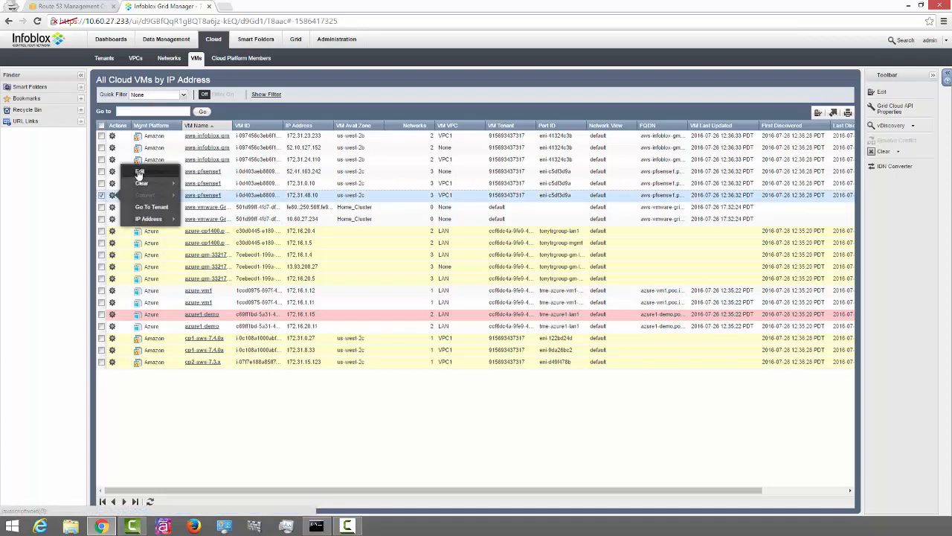
{"action": "left_click", "coordinate": [139, 172]}
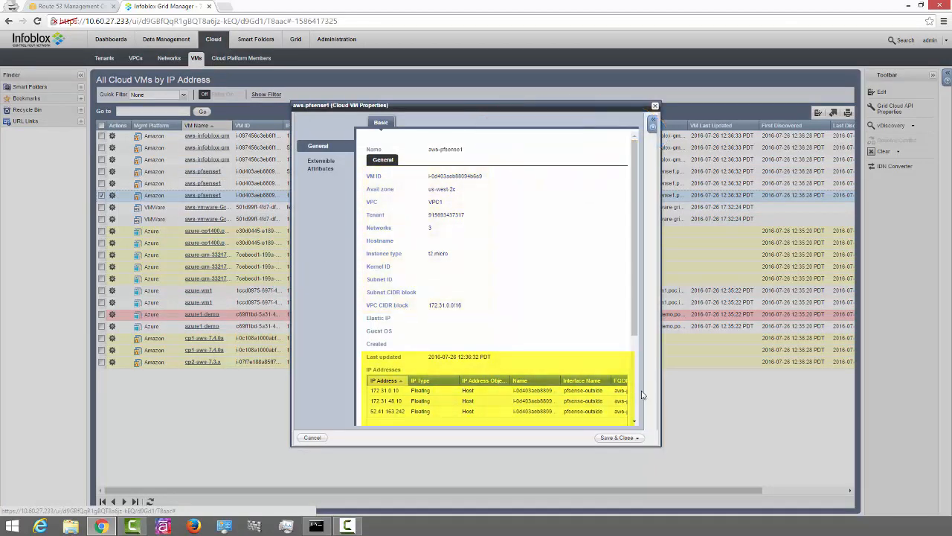
{"action": "scroll", "coordinate": [638, 393], "scroll_direction": "down", "scroll_amount": 3}
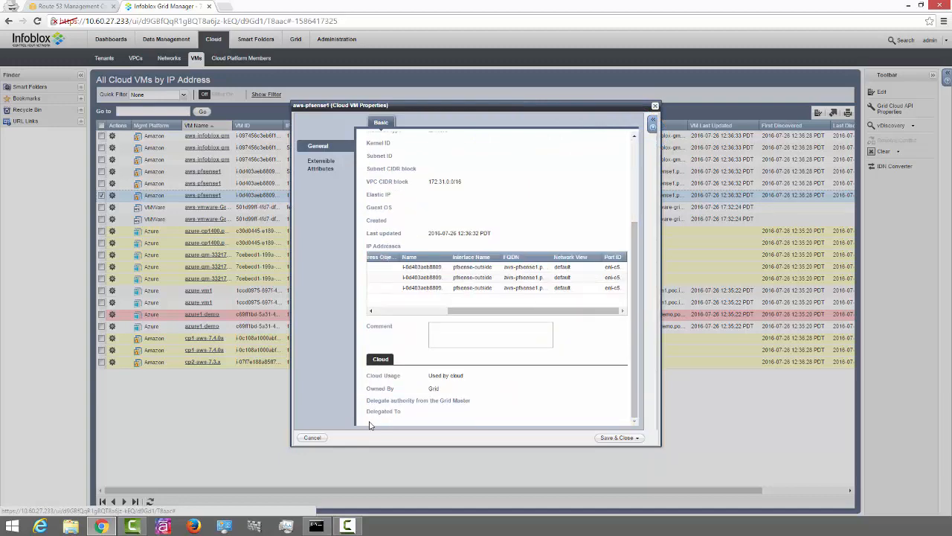
{"action": "left_click", "coordinate": [312, 437]}
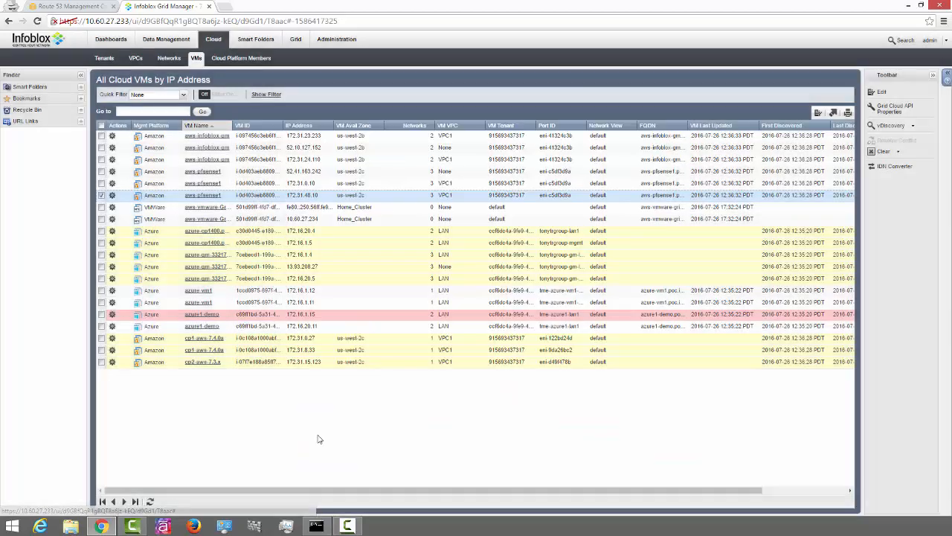
Review the properties and IP addresses of the VMware VM aws-vmware-Grid_Master-v1420, closing without changes
{"action": "left_click", "coordinate": [112, 207]}
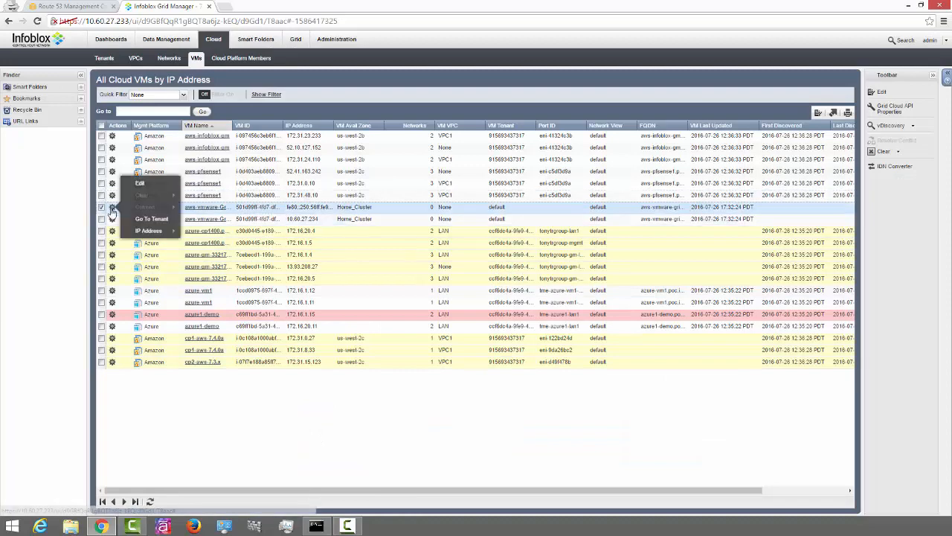
{"action": "left_click", "coordinate": [138, 186]}
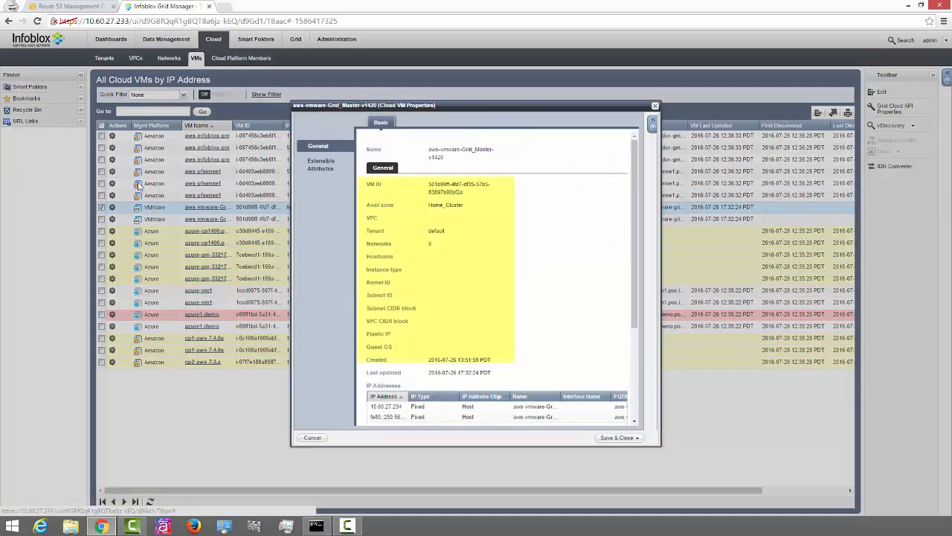
{"action": "left_click", "coordinate": [636, 372]}
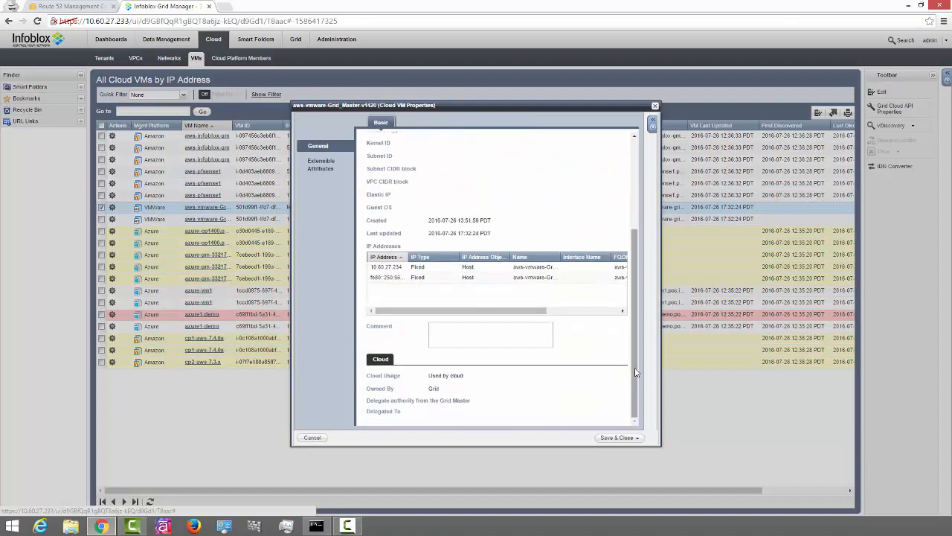
{"action": "left_click", "coordinate": [621, 309]}
{"action": "left_click", "coordinate": [313, 437]}
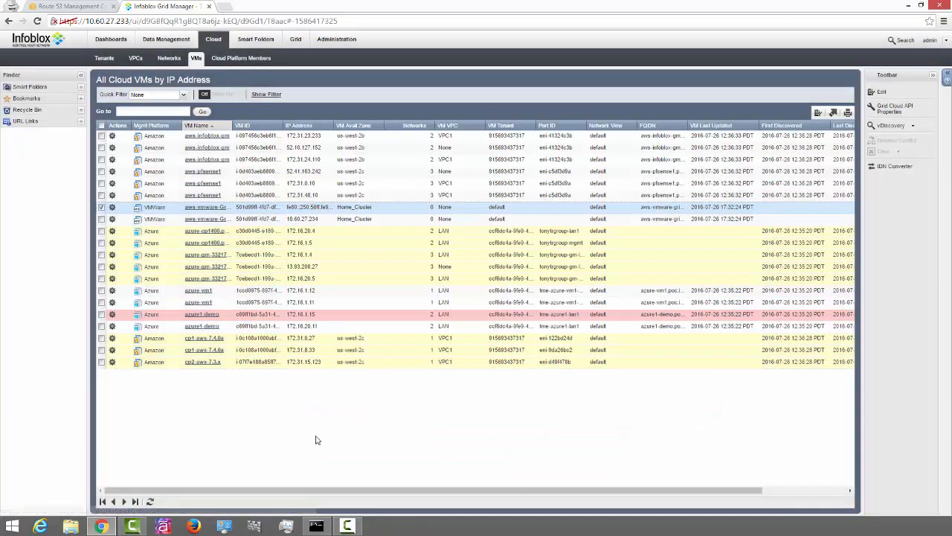
Review the properties, IP addresses and interface names of the Azure VM azure-cp1400.poc.infoblox.local, closing without changes
{"action": "left_click", "coordinate": [111, 230]}
{"action": "left_click", "coordinate": [146, 211]}
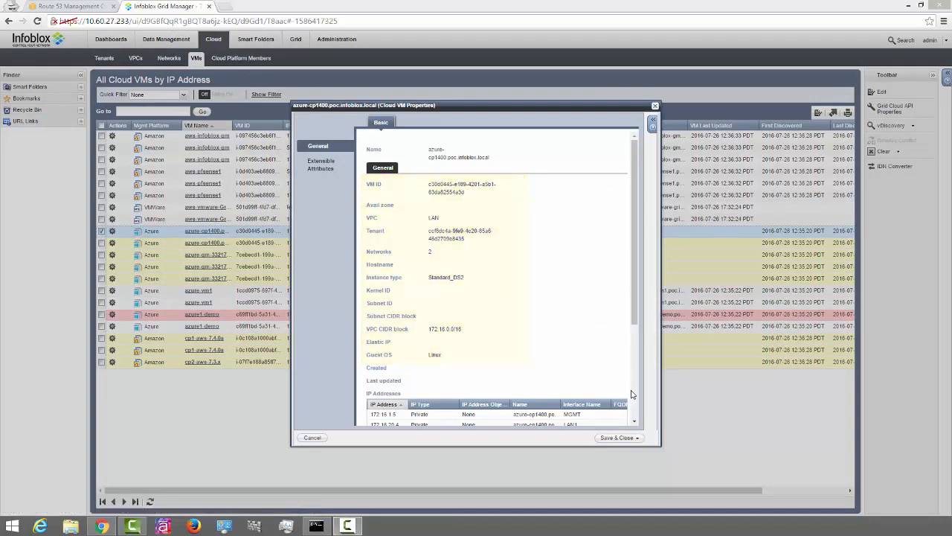
{"action": "scroll", "coordinate": [528, 321], "scroll_direction": "down", "scroll_amount": 3}
{"action": "left_click_drag", "start_coordinate": [536, 318], "coordinate": [607, 316]}
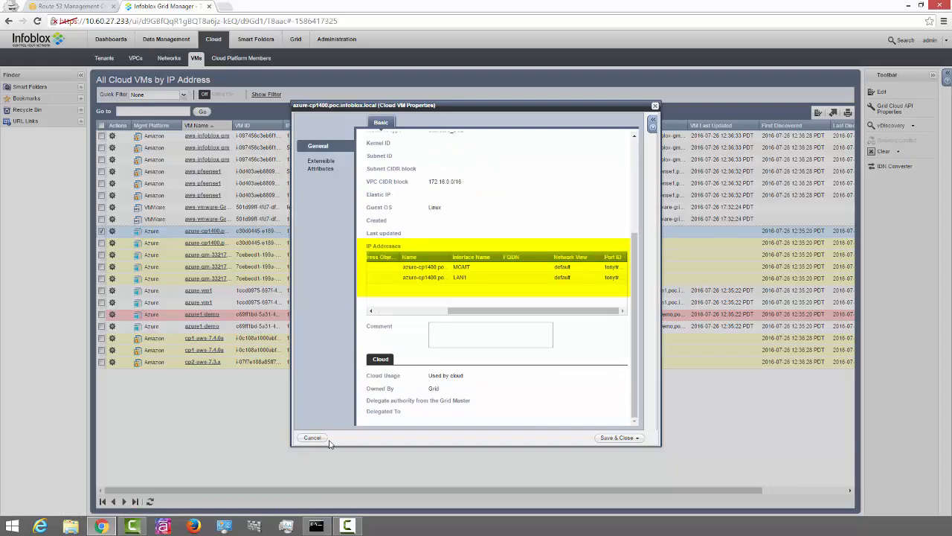
{"action": "left_click", "coordinate": [309, 438]}
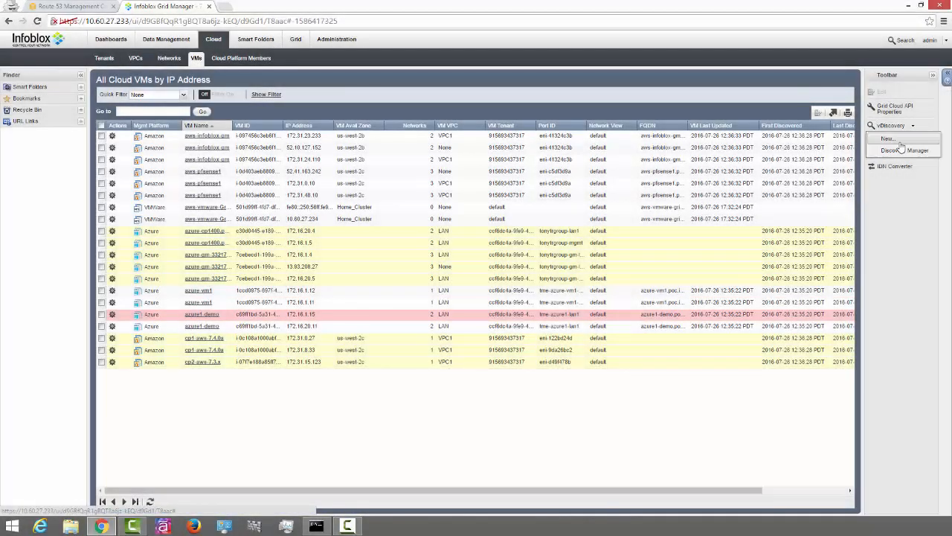
Open the AWS vDiscovery job's properties from the vDiscovery job manager and review its endpoint settings and available server types
{"action": "left_click", "coordinate": [901, 148]}
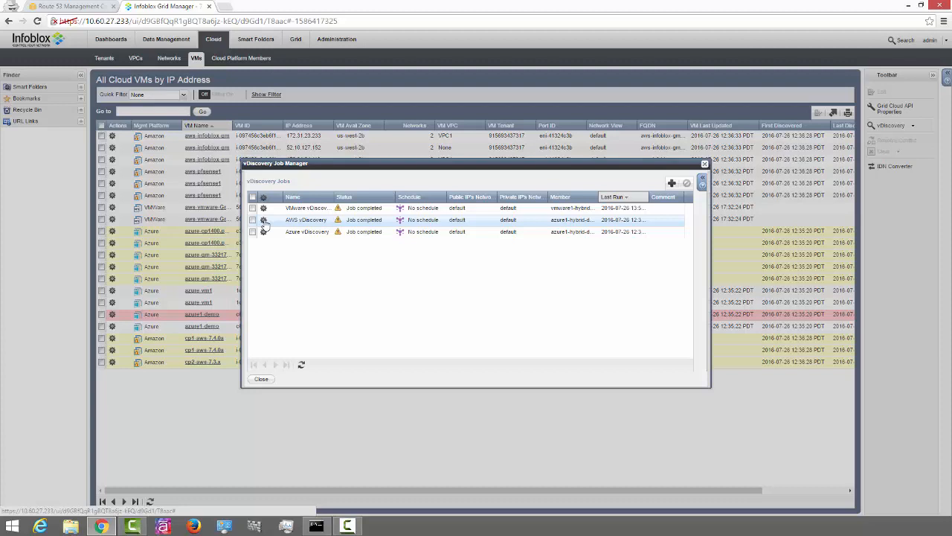
{"action": "left_click", "coordinate": [263, 220]}
{"action": "left_click", "coordinate": [287, 195]}
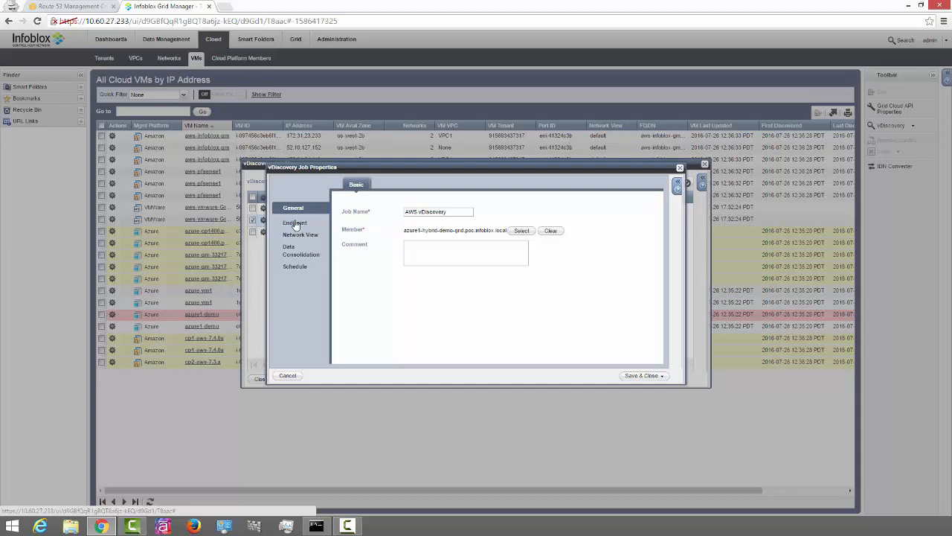
{"action": "left_click", "coordinate": [296, 223]}
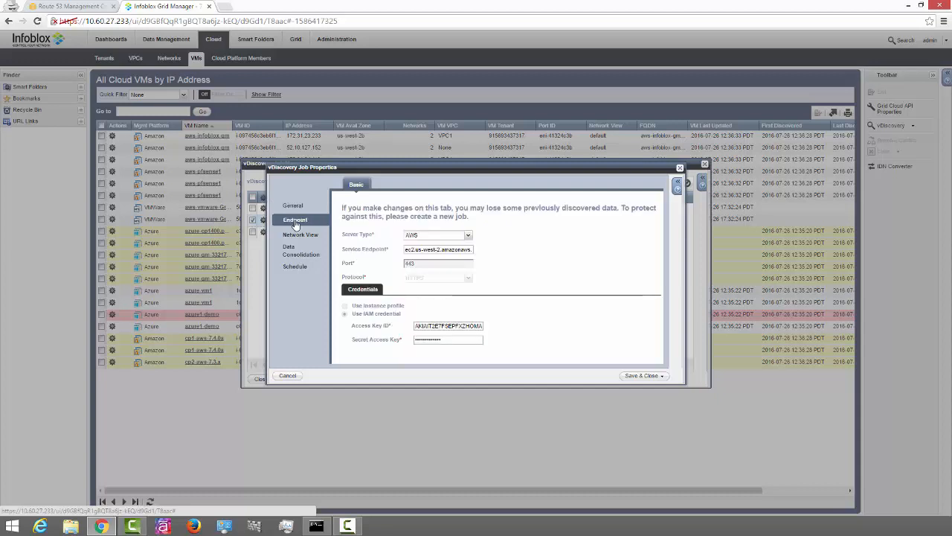
{"action": "left_click", "coordinate": [468, 236]}
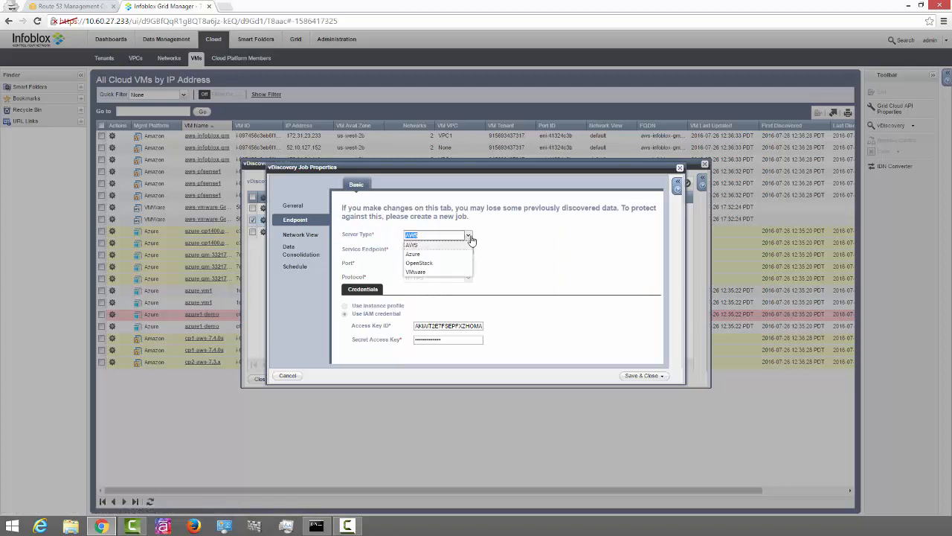
{"action": "left_click", "coordinate": [470, 238]}
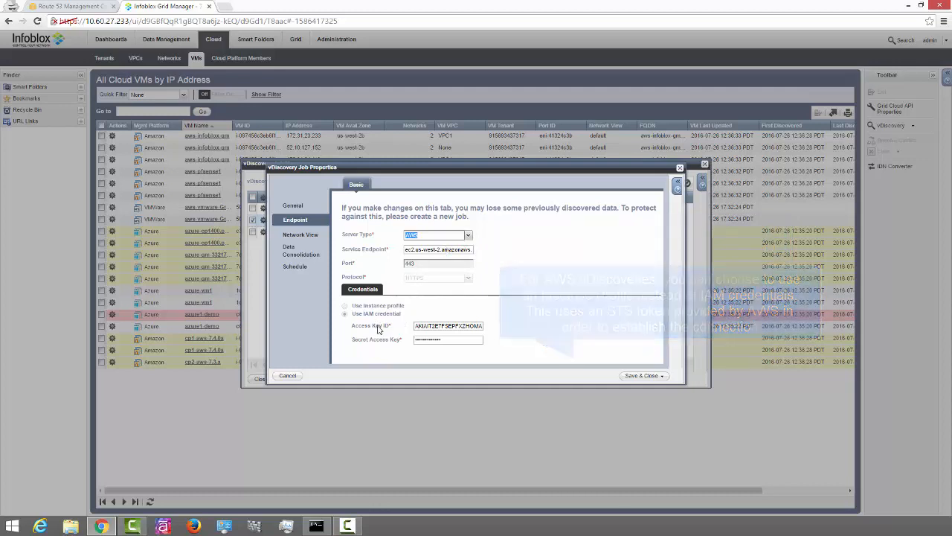
Review the AWS job's data consolidation settings and the help on DNS name formulas, closing the job and job manager without changes
{"action": "left_click", "coordinate": [295, 253]}
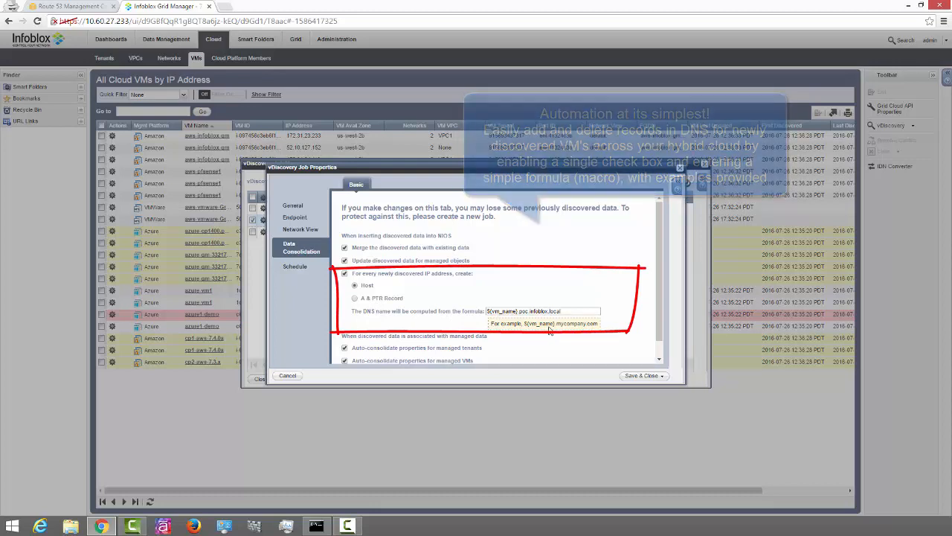
{"action": "left_click", "coordinate": [678, 185]}
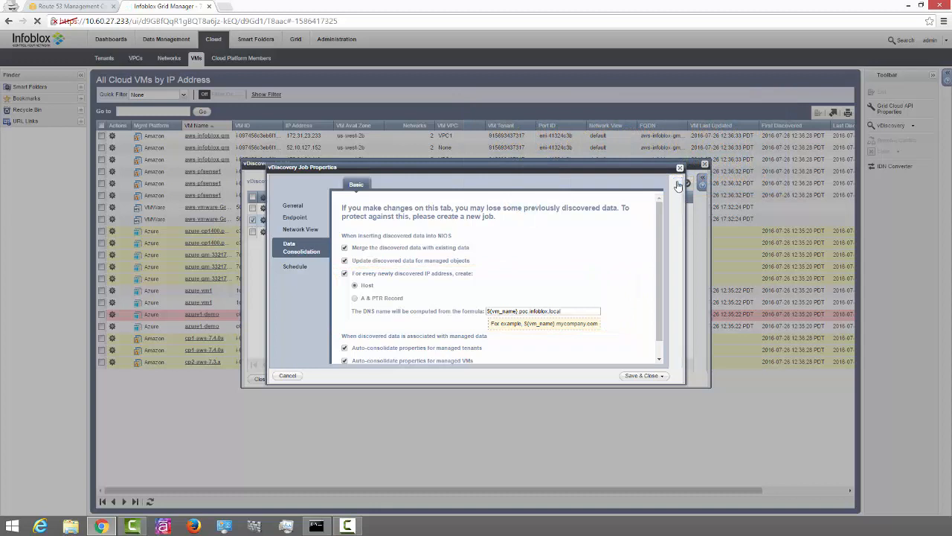
{"action": "left_click_drag", "start_coordinate": [677, 218], "coordinate": [681, 290]}
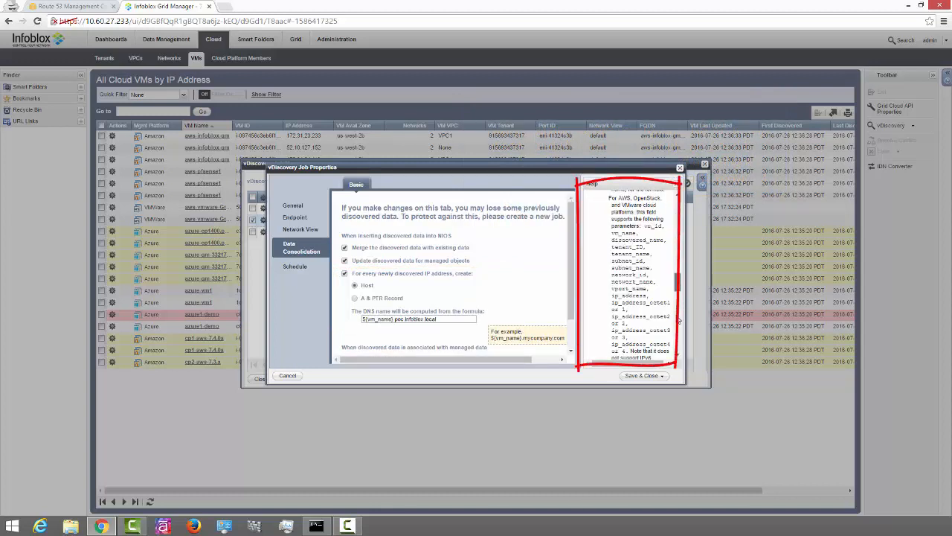
{"action": "scroll", "coordinate": [679, 321], "scroll_direction": "down", "scroll_amount": 4}
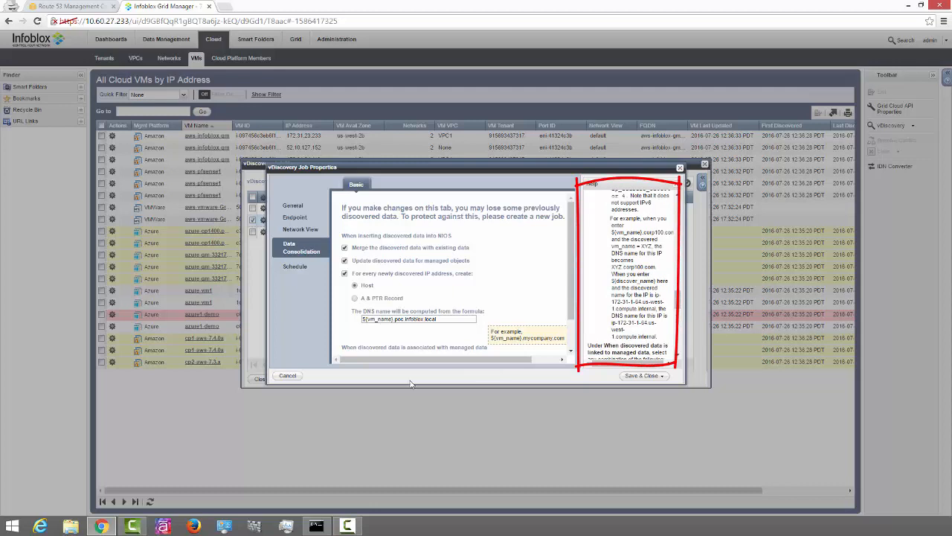
{"action": "left_click", "coordinate": [288, 376]}
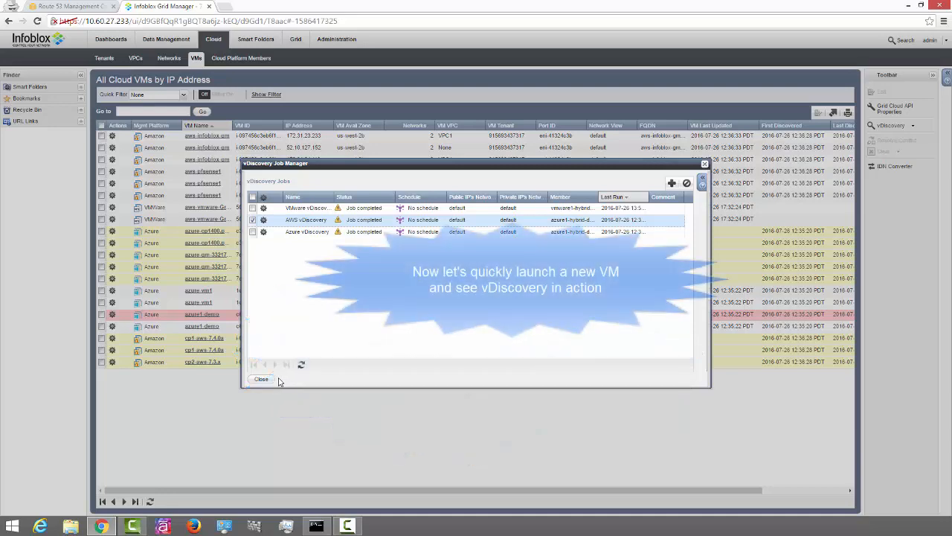
{"action": "left_click", "coordinate": [261, 378]}
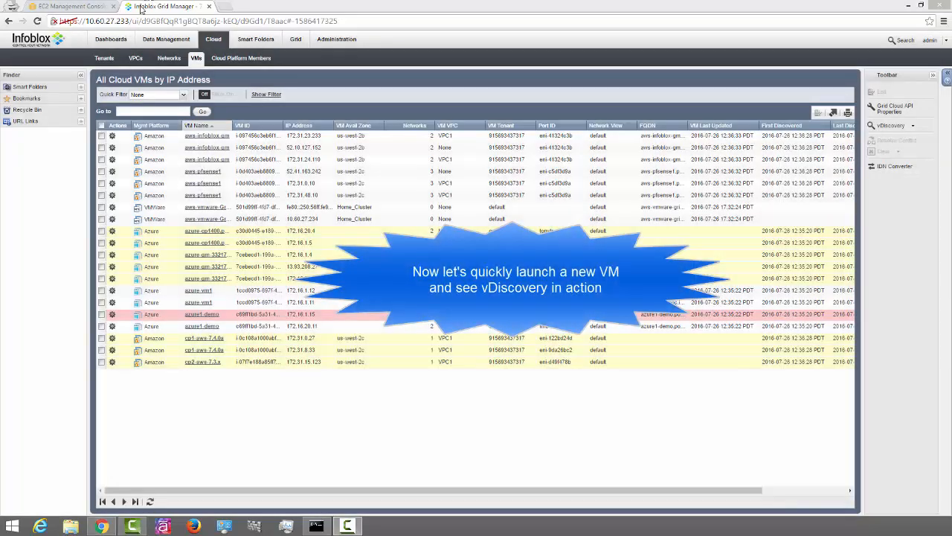
Switch to the AWS EC2 console, launch a t2.nano instance named testlinuxdemo from Amazon Linux AMI 2016.03.3, and view its details
{"action": "left_click", "coordinate": [87, 7]}
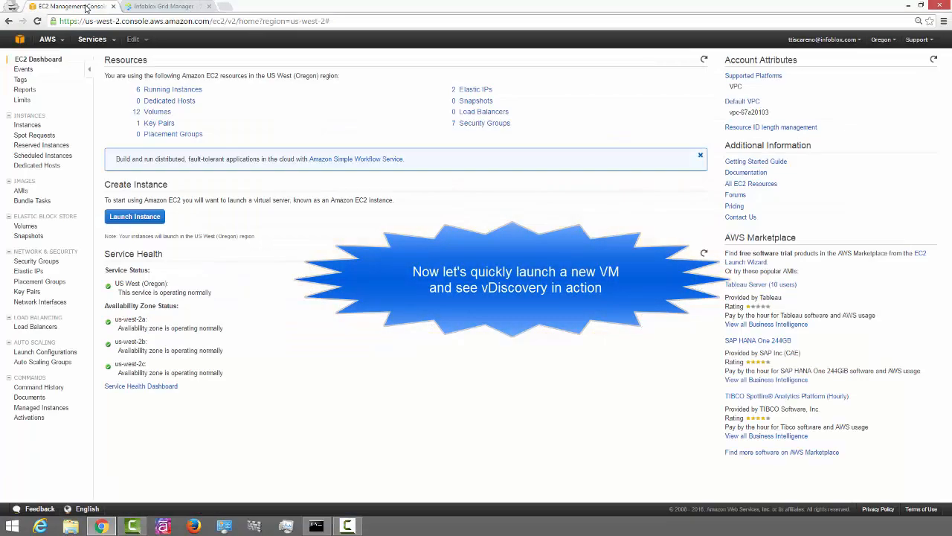
{"action": "left_click", "coordinate": [135, 216]}
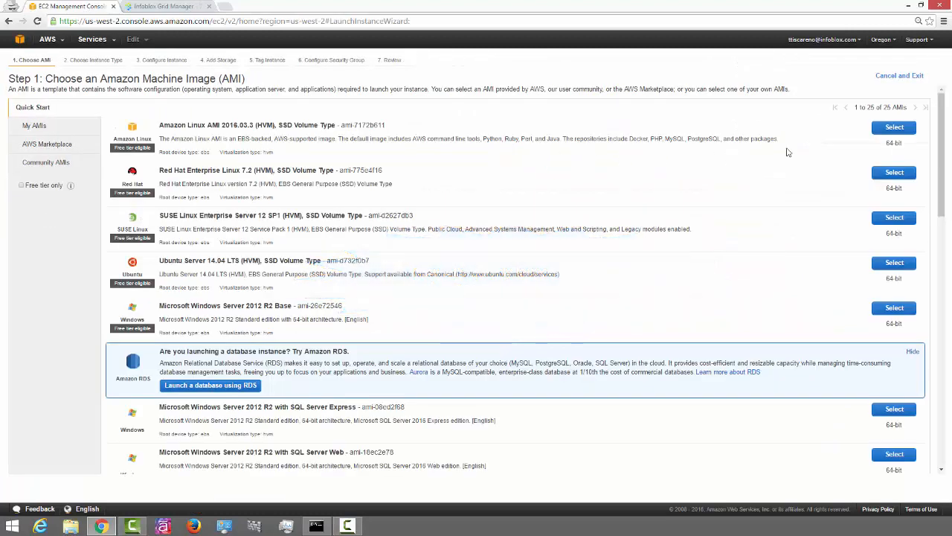
{"action": "left_click", "coordinate": [895, 128]}
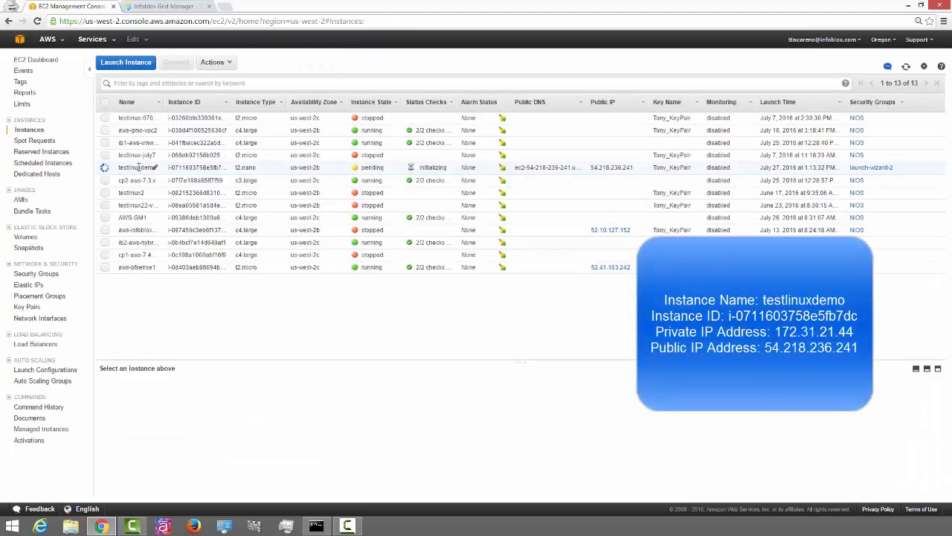
{"action": "left_click", "coordinate": [214, 171]}
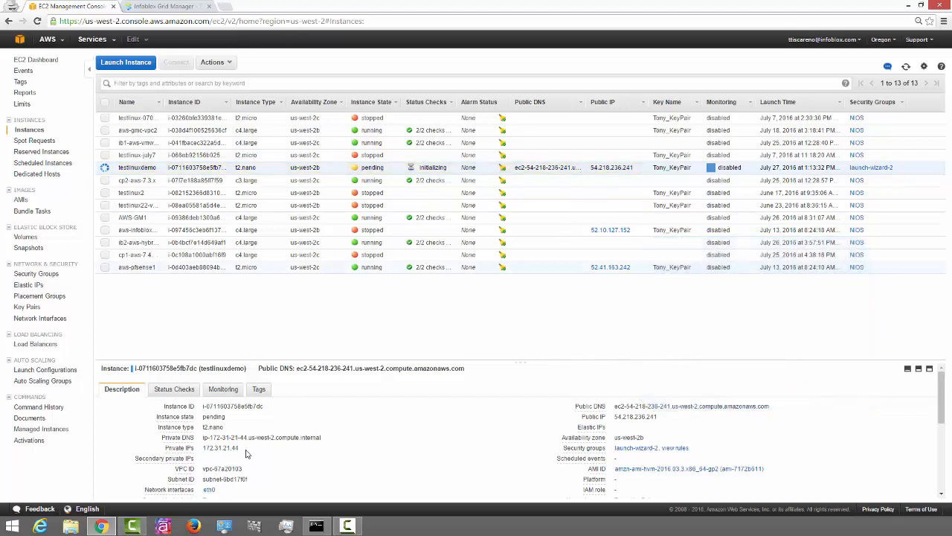
Switch to Infoblox Grid Manager and start the AWS vDiscovery job from the vDiscovery job manager
{"action": "left_click", "coordinate": [166, 9]}
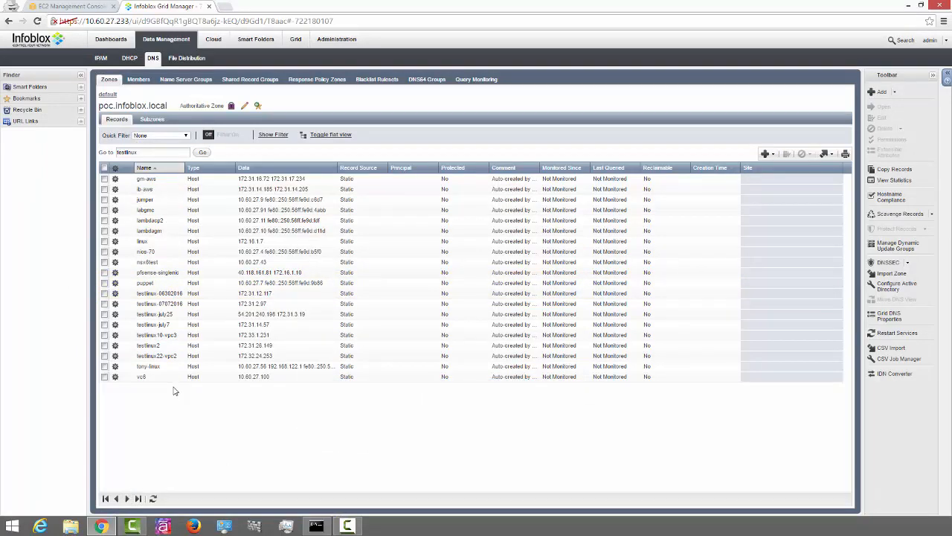
{"action": "left_click", "coordinate": [213, 41]}
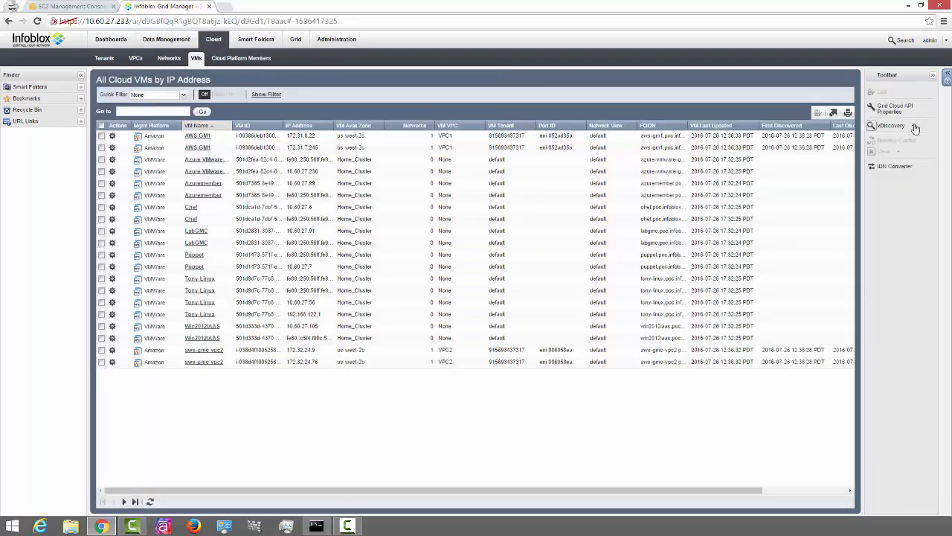
{"action": "left_click", "coordinate": [916, 126]}
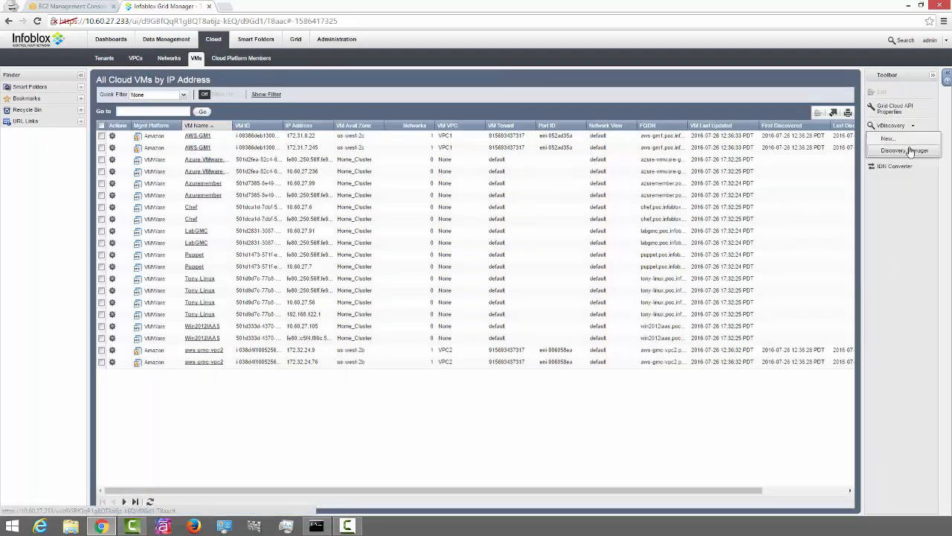
{"action": "left_click", "coordinate": [906, 150]}
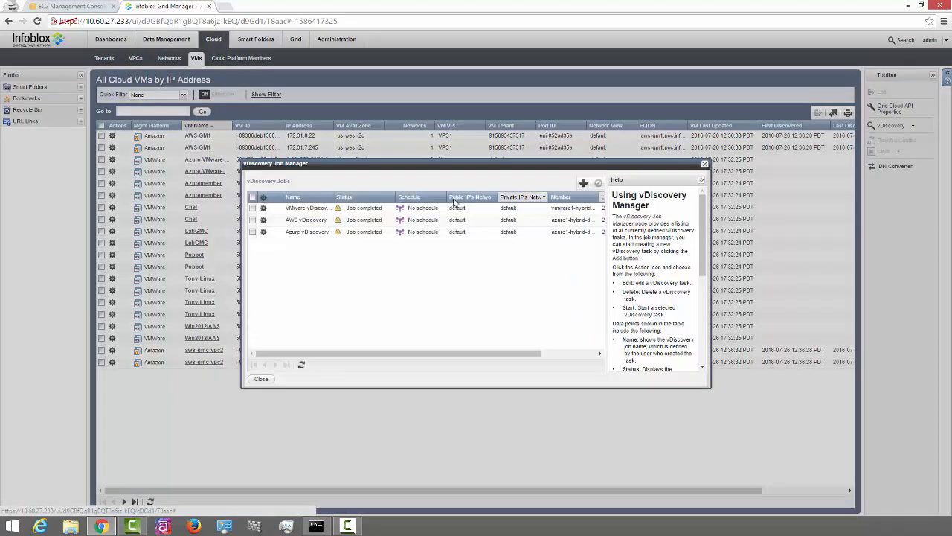
{"action": "left_click", "coordinate": [264, 220]}
{"action": "left_click", "coordinate": [292, 221]}
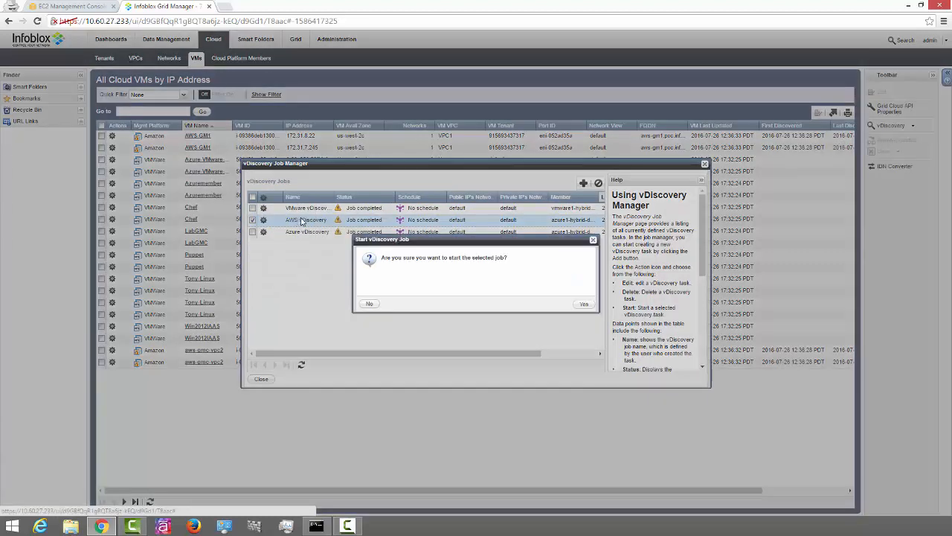
{"action": "left_click", "coordinate": [584, 304]}
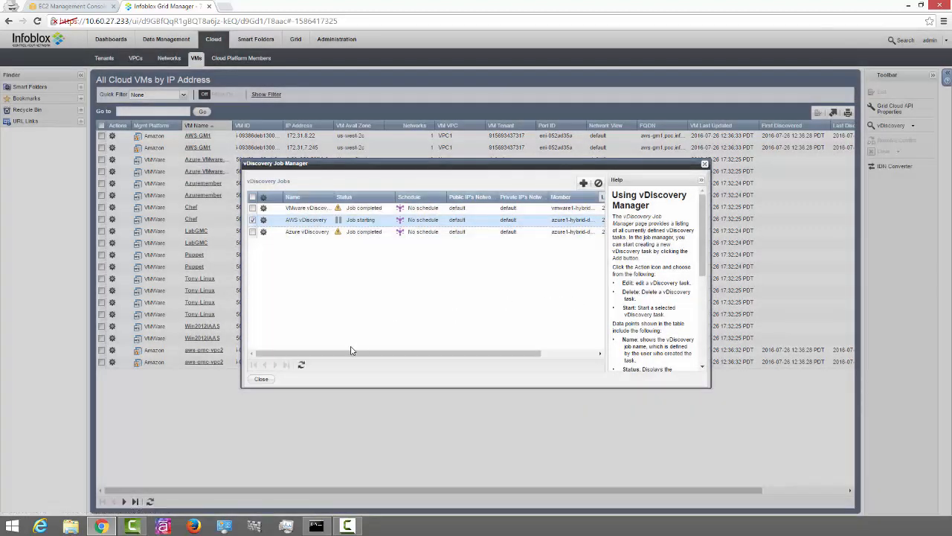
Refresh the vDiscovery job list to check the AWS job's status, and close the job manager
{"action": "left_click", "coordinate": [302, 364]}
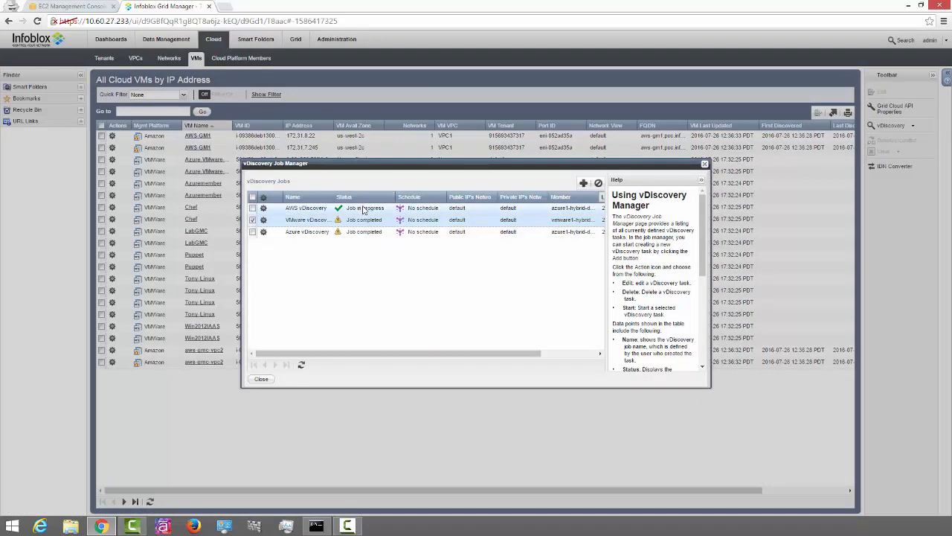
{"action": "mouse_move", "coordinate": [363, 210]}
{"action": "left_click", "coordinate": [264, 379]}
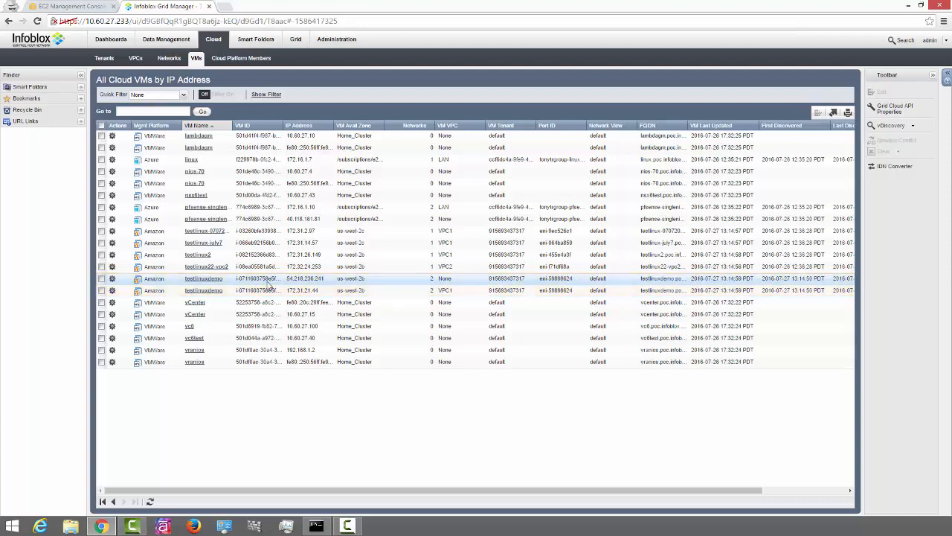
Open the testlinuxdemo host record in the poc.infoblox.local DNS zone and review its IP addresses, comment and extensible attributes
{"action": "left_click", "coordinate": [176, 42]}
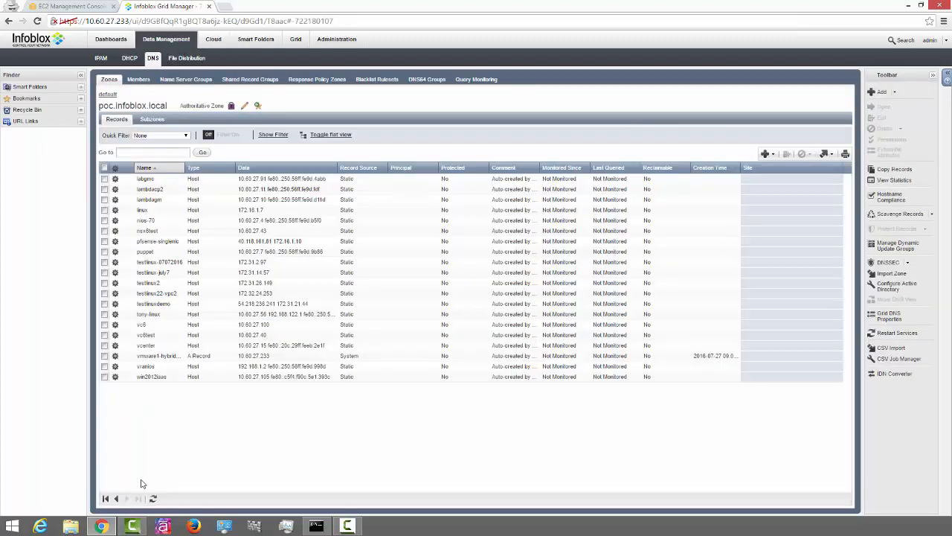
{"action": "left_click", "coordinate": [176, 305]}
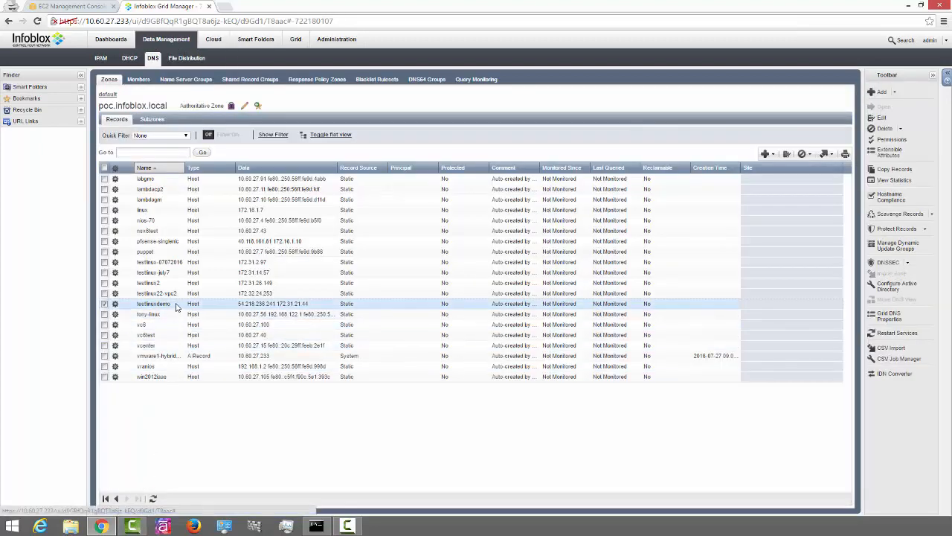
{"action": "left_click", "coordinate": [116, 305]}
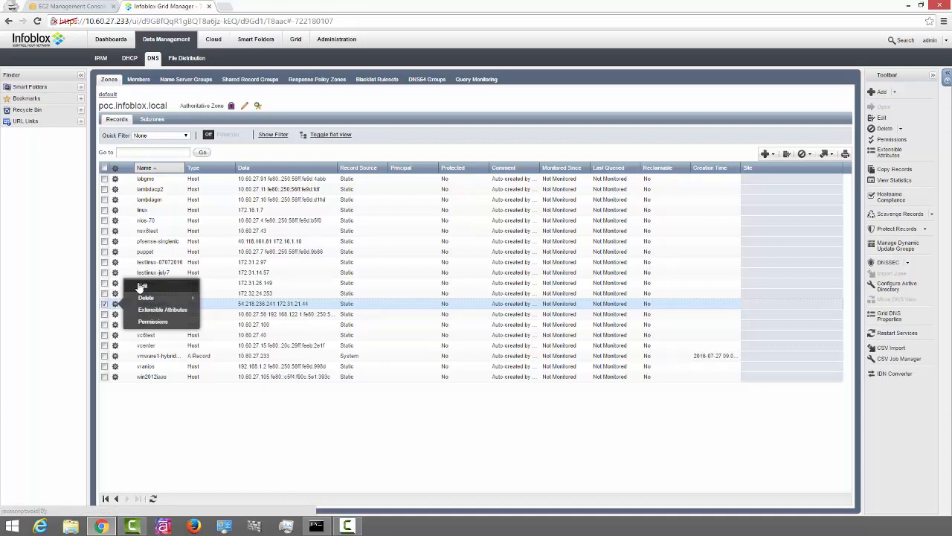
{"action": "left_click", "coordinate": [142, 287]}
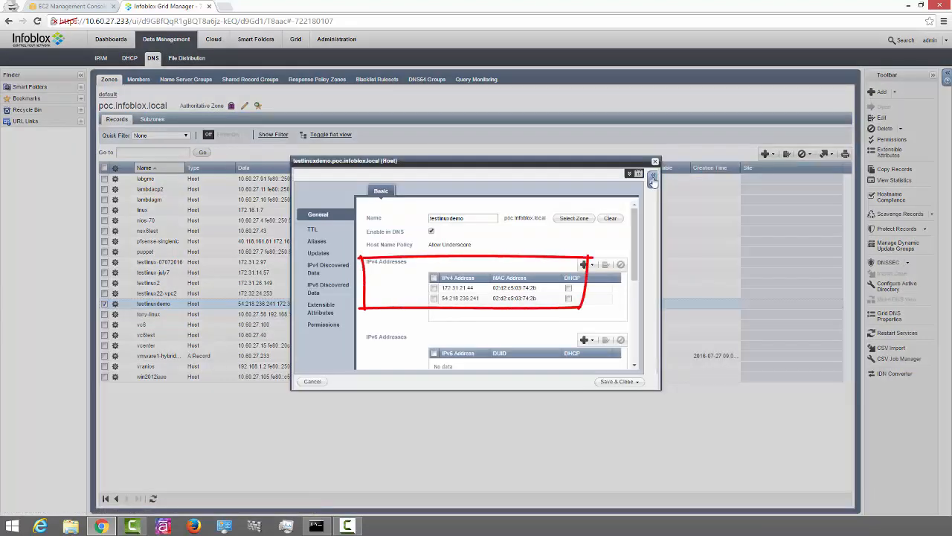
{"action": "scroll", "coordinate": [549, 299], "scroll_direction": "down", "scroll_amount": 4}
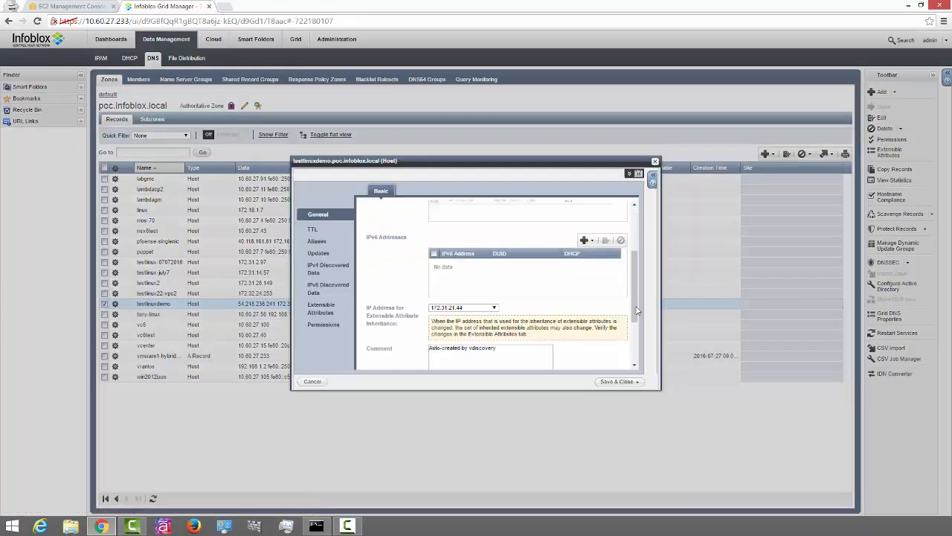
{"action": "left_click", "coordinate": [325, 310]}
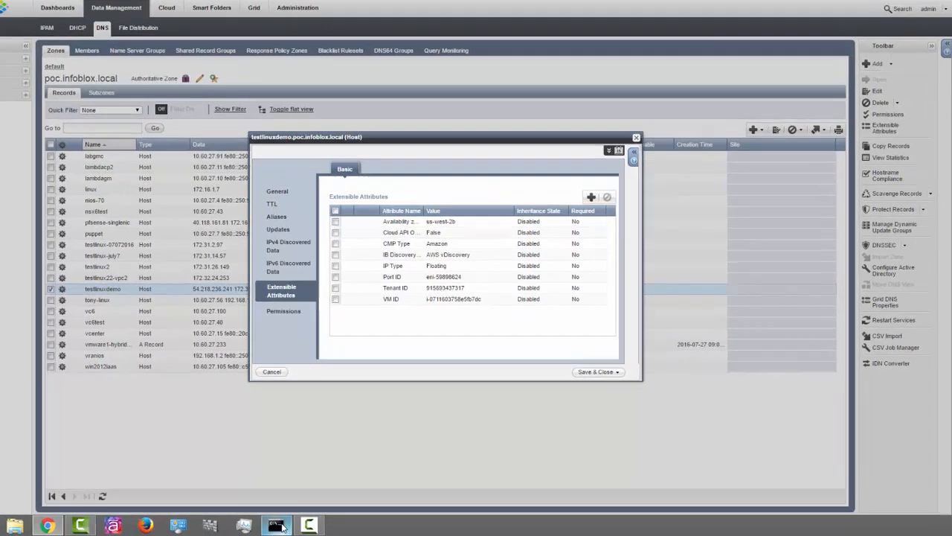
Switch to the Command Prompt running nslookup and look up testlinuxdemo.poc.infoblox.local
{"action": "left_click", "coordinate": [316, 526]}
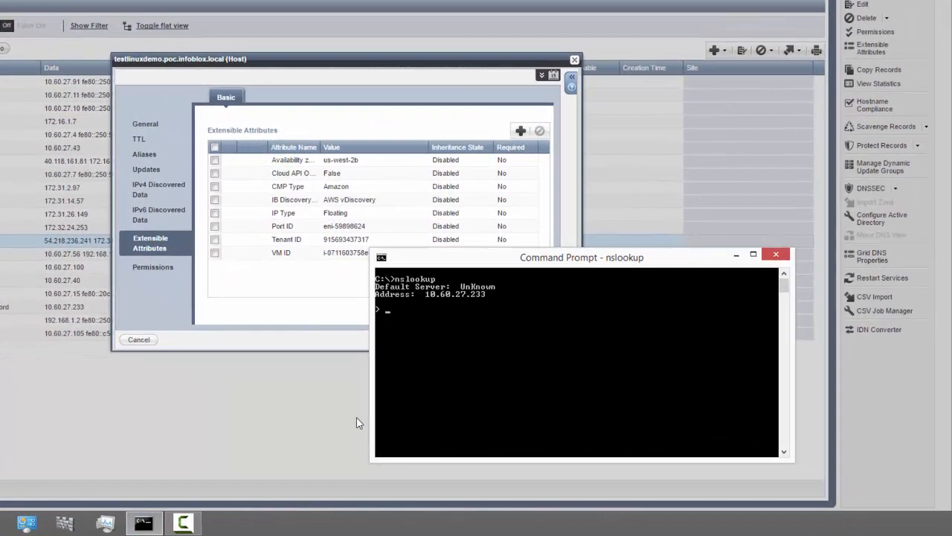
{"action": "type", "text": "testlinuxdemo.poc.infoblox.local."}
{"action": "key", "text": "Return"}
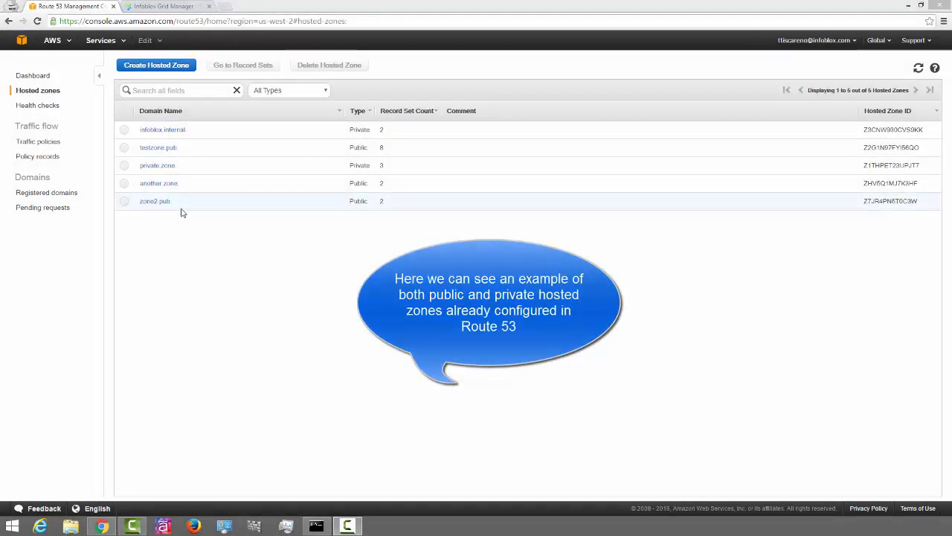
View the record sets of the private.zone hosted zone in the AWS Route 53 console
{"action": "left_click", "coordinate": [162, 171]}
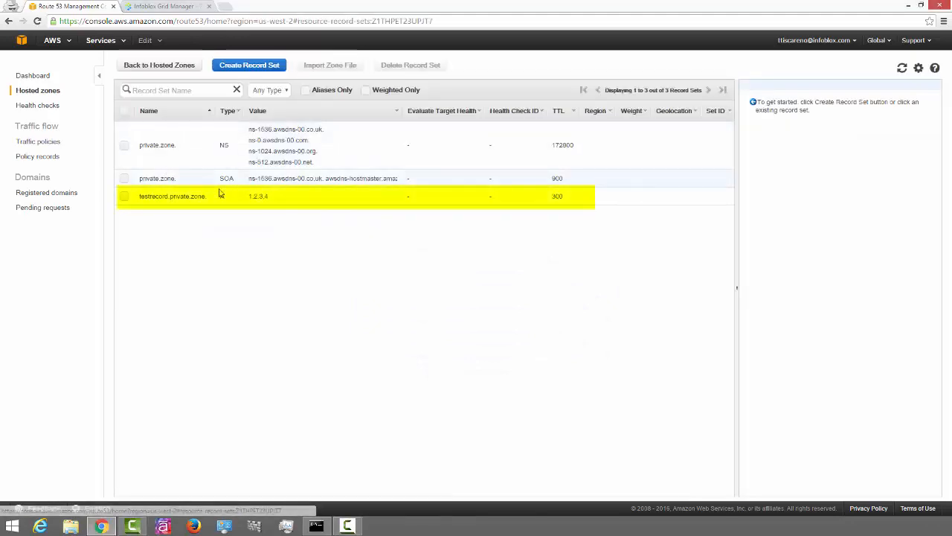
Switch to Infoblox Grid Manager and open the sync details of the Route 53 group among the Amazon Route 53 sync groups
{"action": "left_click", "coordinate": [177, 6]}
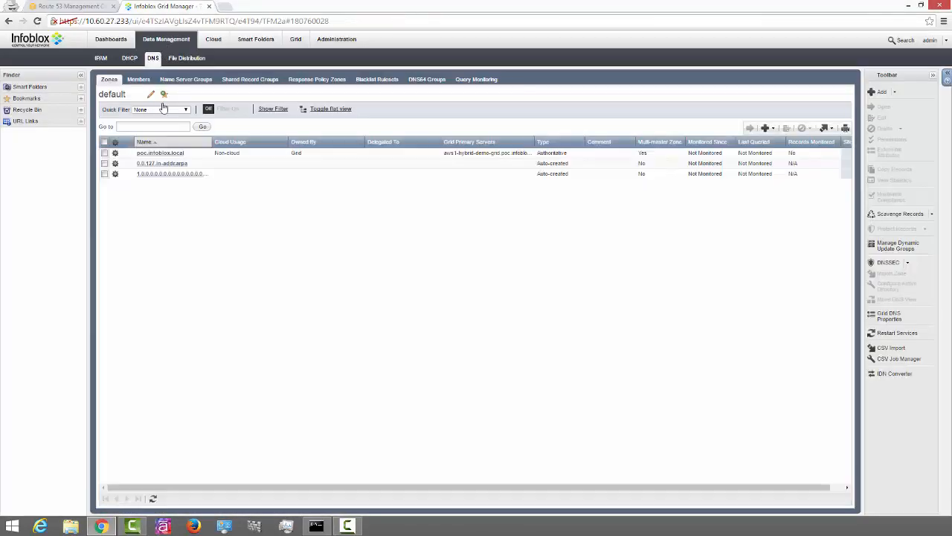
{"action": "left_click", "coordinate": [296, 39]}
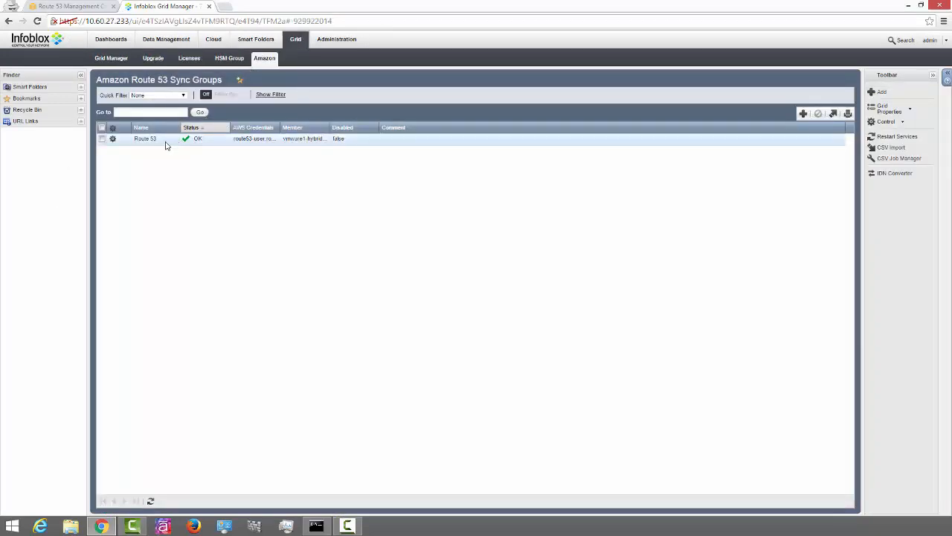
{"action": "left_click", "coordinate": [113, 140]}
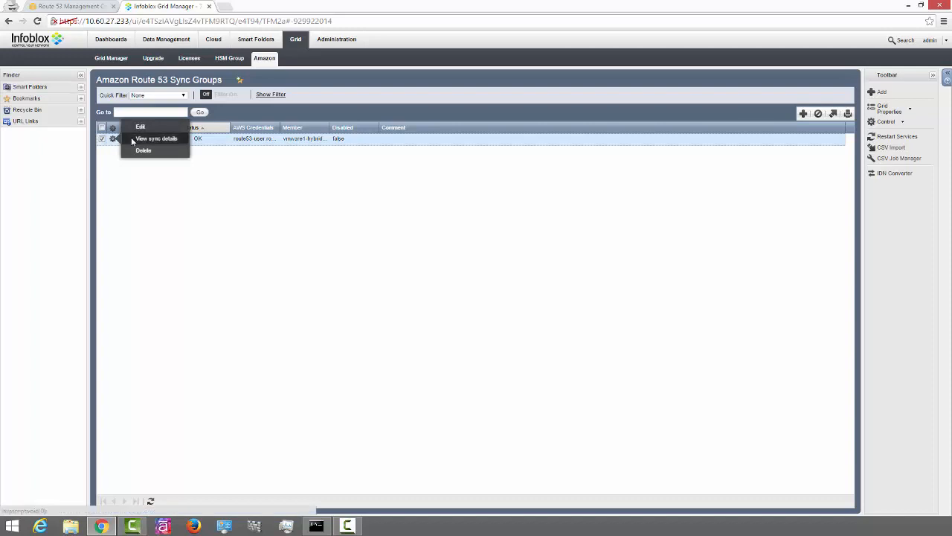
{"action": "left_click", "coordinate": [134, 138]}
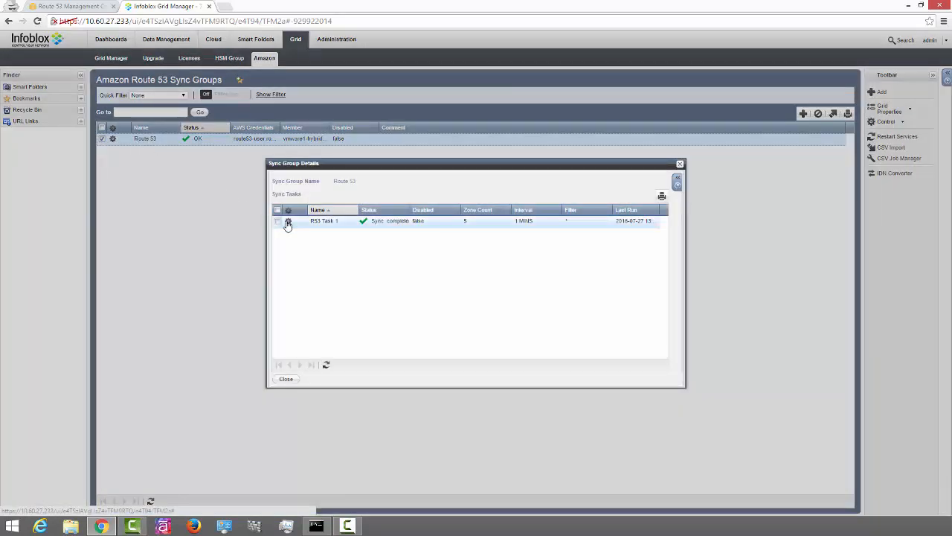
Run the R53 Task 1 sync task immediately, refresh its status, and close the sync group details
{"action": "left_click", "coordinate": [288, 223]}
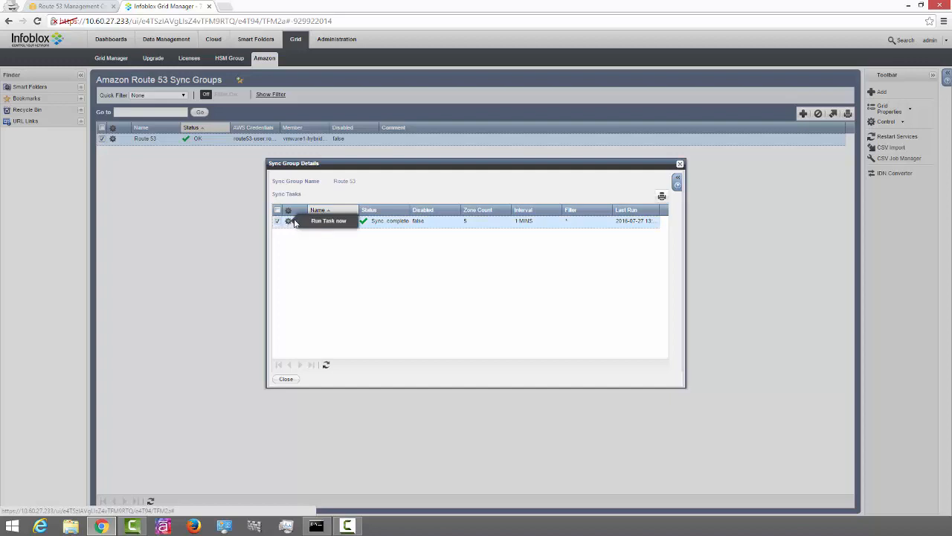
{"action": "left_click", "coordinate": [314, 221]}
{"action": "left_click", "coordinate": [584, 303]}
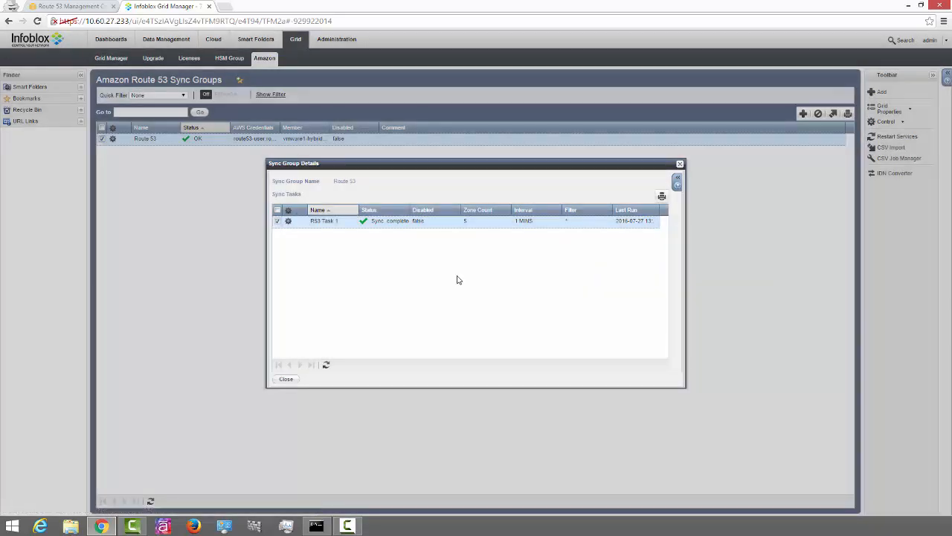
{"action": "left_click", "coordinate": [326, 365]}
{"action": "left_click", "coordinate": [327, 366]}
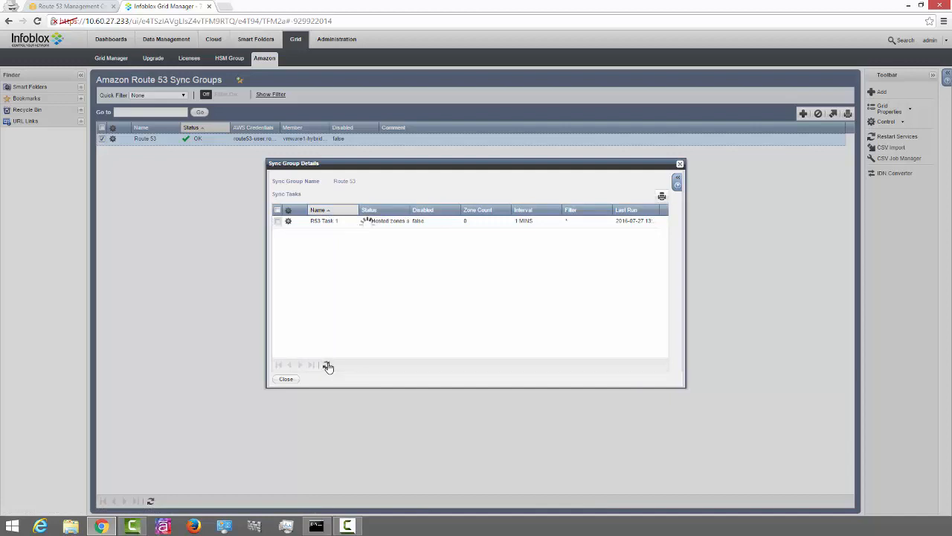
{"action": "left_click", "coordinate": [327, 367]}
{"action": "left_click", "coordinate": [292, 382]}
Open private.zone in the default DNS view, review its Route 53 properties and extensible attributes, and close its editor without saving
{"action": "mouse_move", "coordinate": [163, 40]}
{"action": "left_click", "coordinate": [153, 58]}
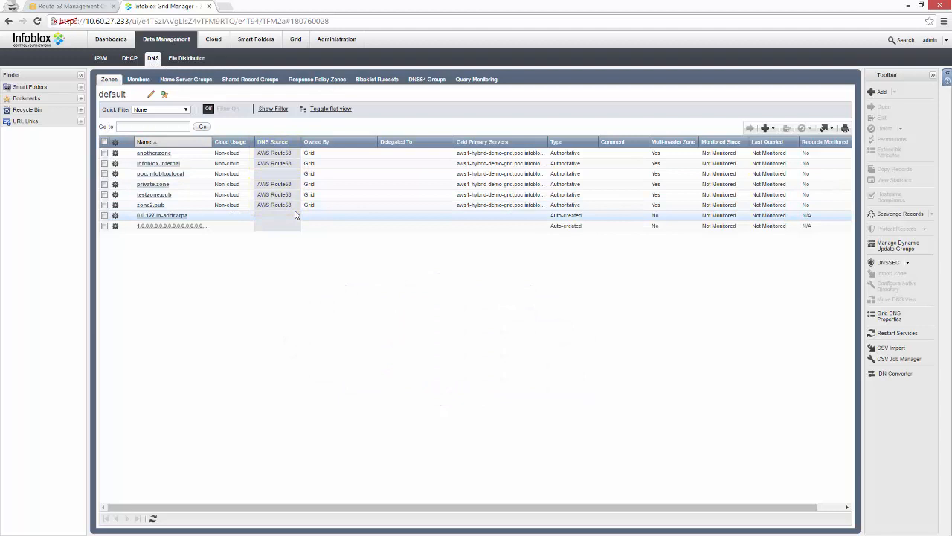
{"action": "left_click", "coordinate": [160, 185]}
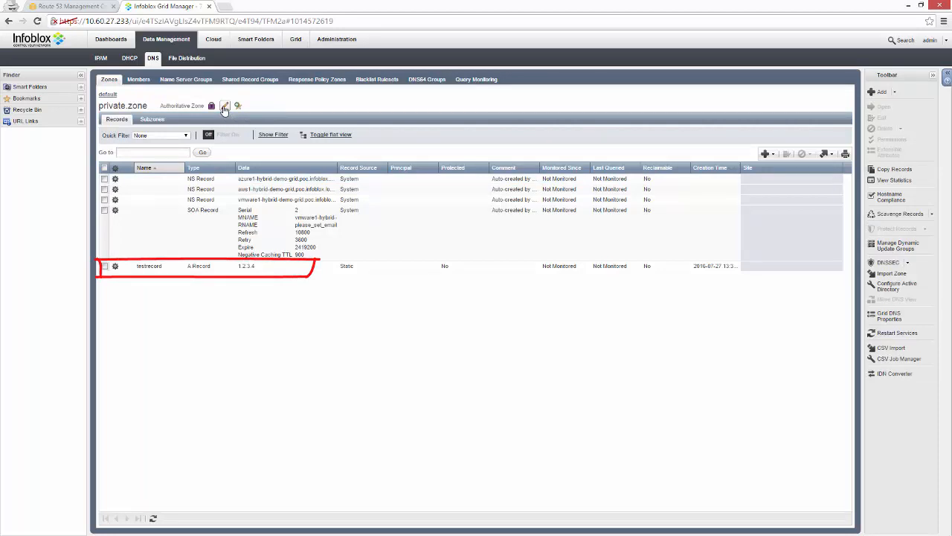
{"action": "left_click", "coordinate": [225, 107]}
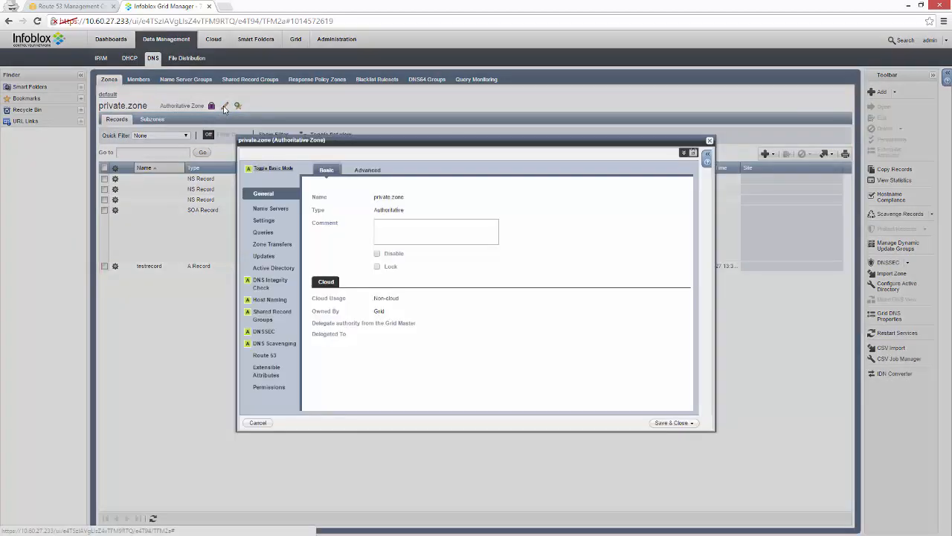
{"action": "left_click", "coordinate": [271, 359]}
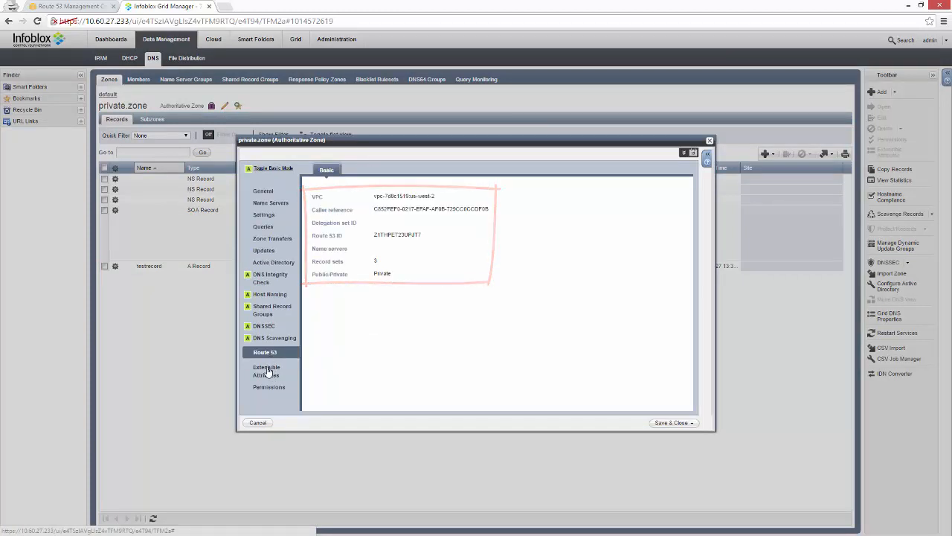
{"action": "left_click", "coordinate": [266, 369]}
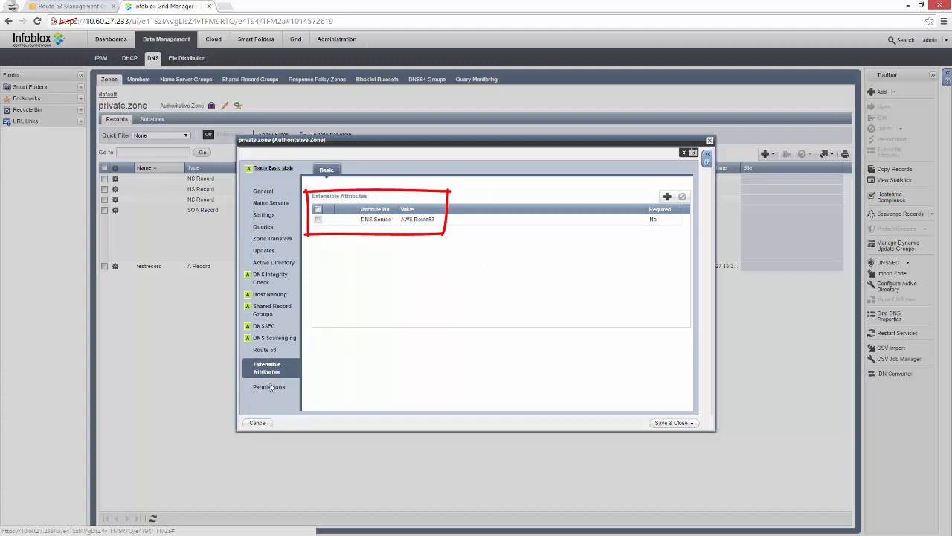
{"action": "left_click", "coordinate": [259, 423]}
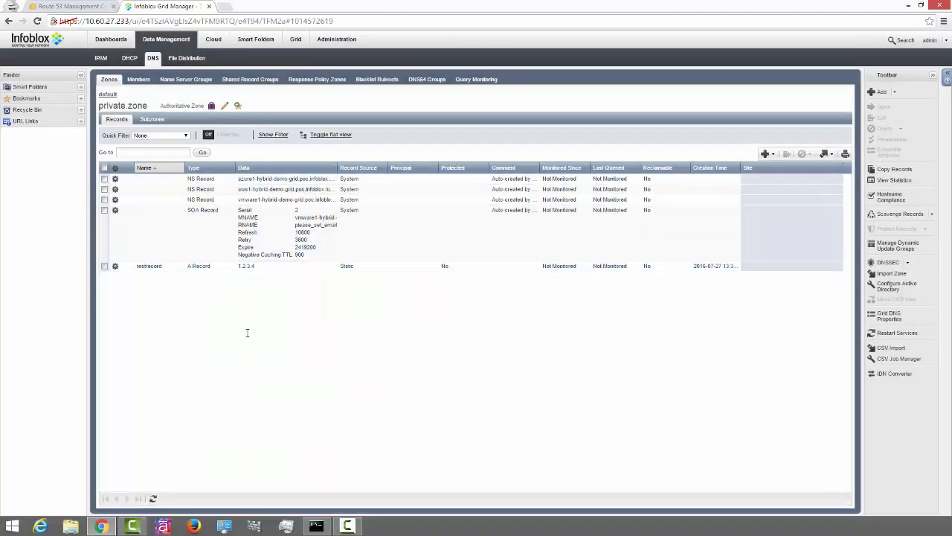
Restart the Grid services if needed, simultaneously for all members
{"action": "left_click", "coordinate": [897, 333]}
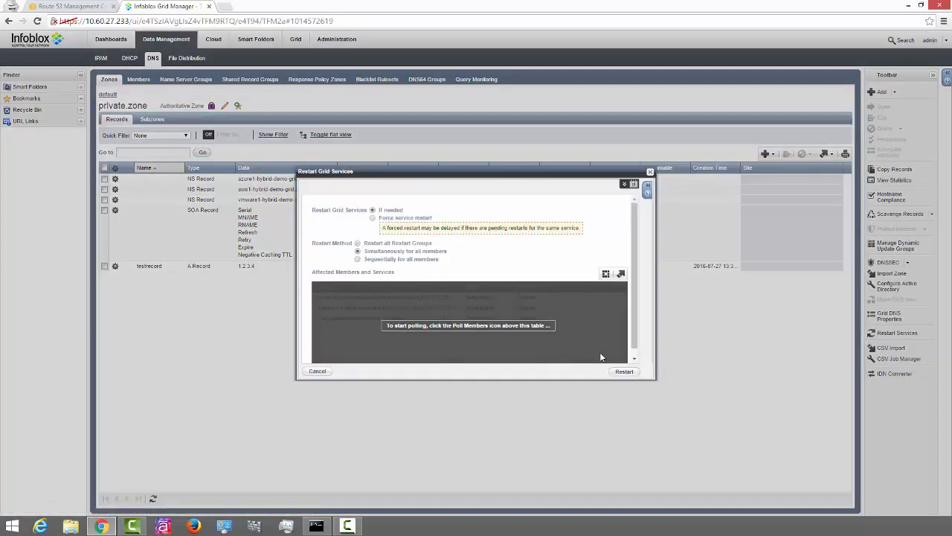
{"action": "left_click", "coordinate": [622, 371]}
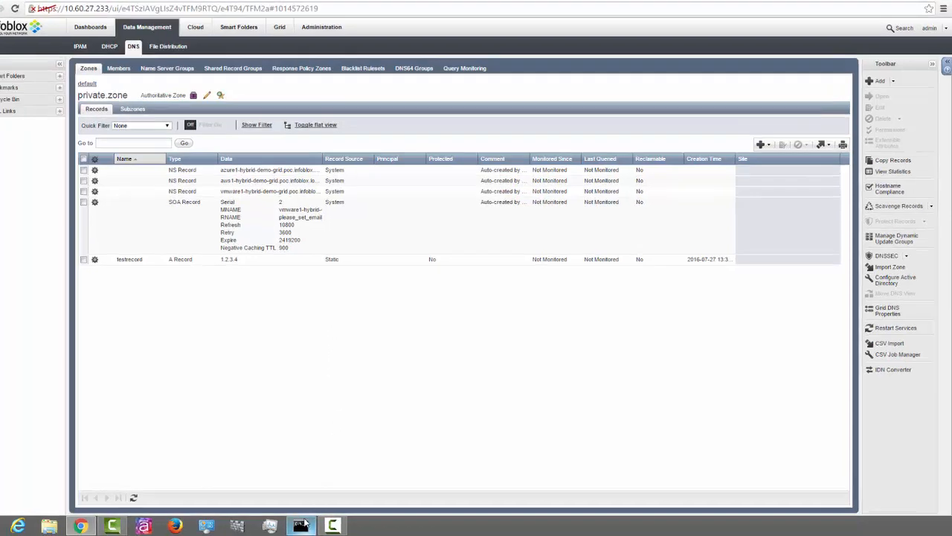
Switch to the Command Prompt running nslookup and look up testrecord.private.zone
{"action": "left_click", "coordinate": [303, 525]}
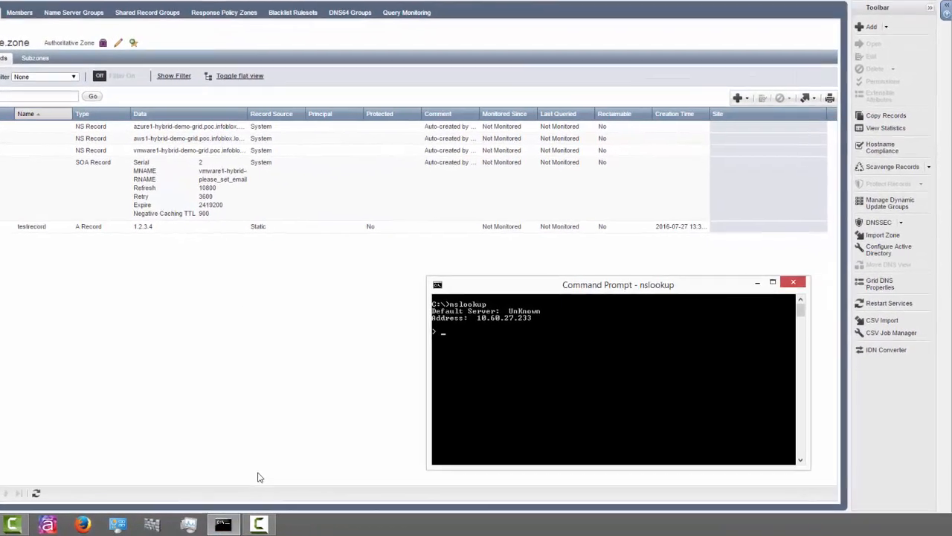
{"action": "type", "text": "testrecord.private.zone."}
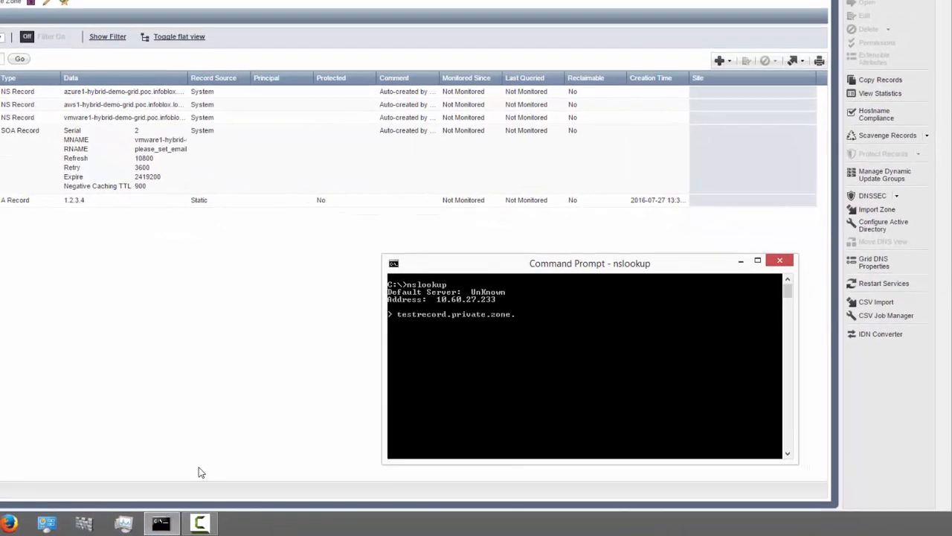
{"action": "key", "text": "Return"}
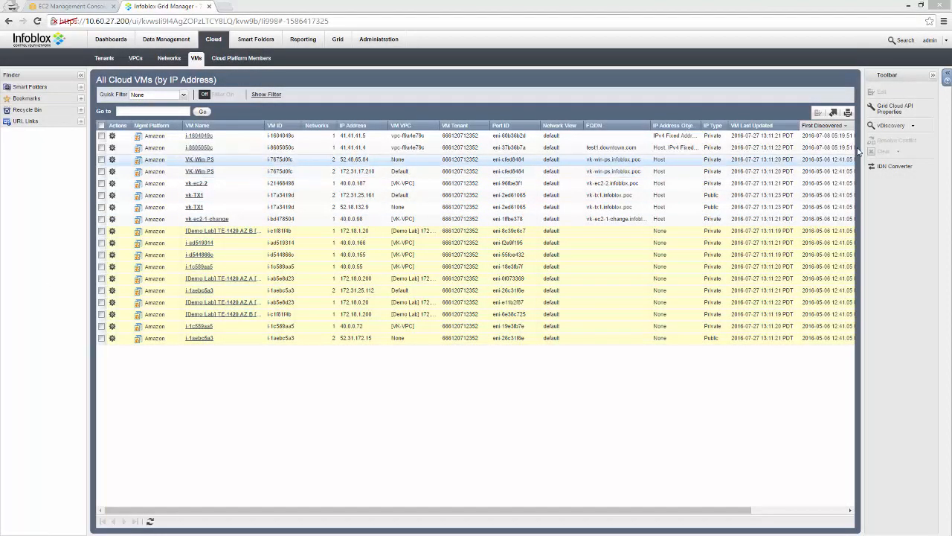
Review the API Proxy endpoint mapping in the Grid Cloud API properties, and open the api.proxy DNS zone
{"action": "left_click", "coordinate": [893, 109]}
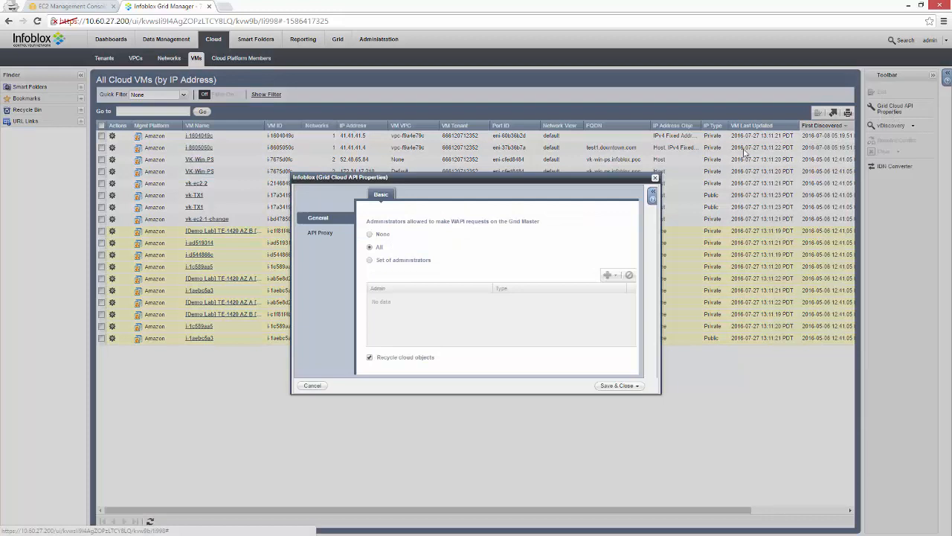
{"action": "left_click", "coordinate": [321, 232]}
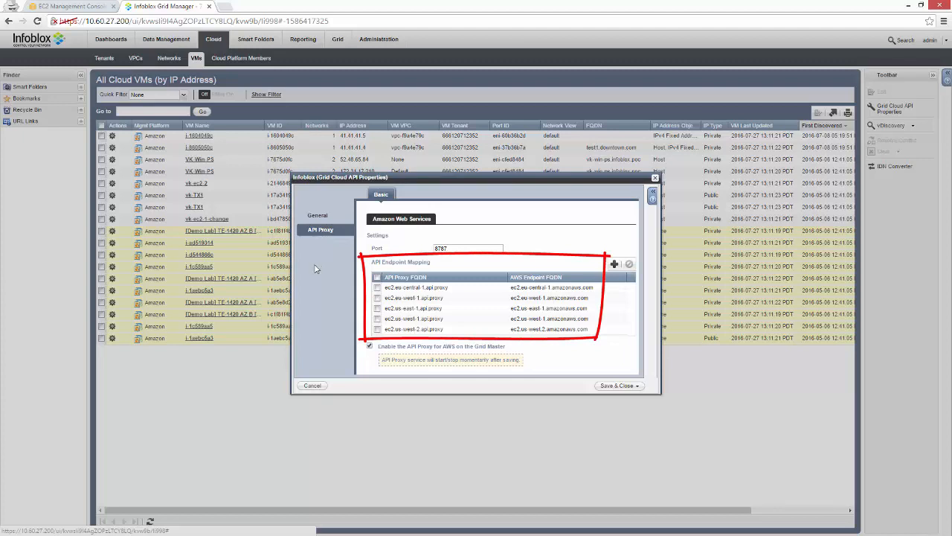
{"action": "left_click", "coordinate": [314, 387]}
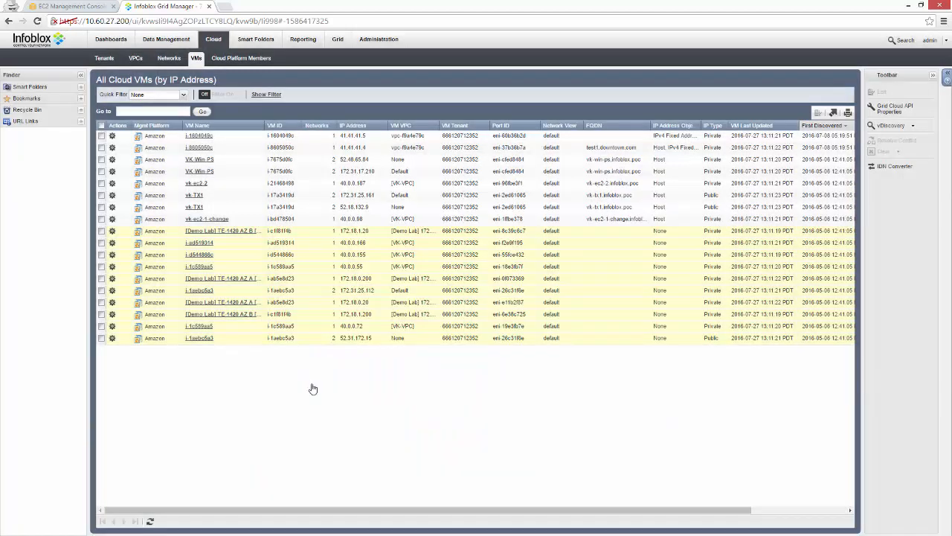
{"action": "left_click", "coordinate": [171, 41]}
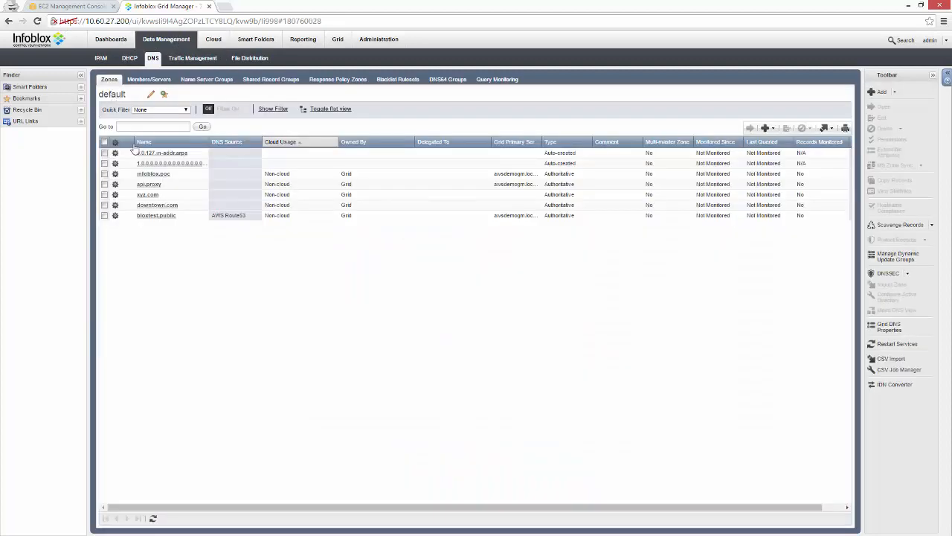
{"action": "left_click", "coordinate": [152, 185]}
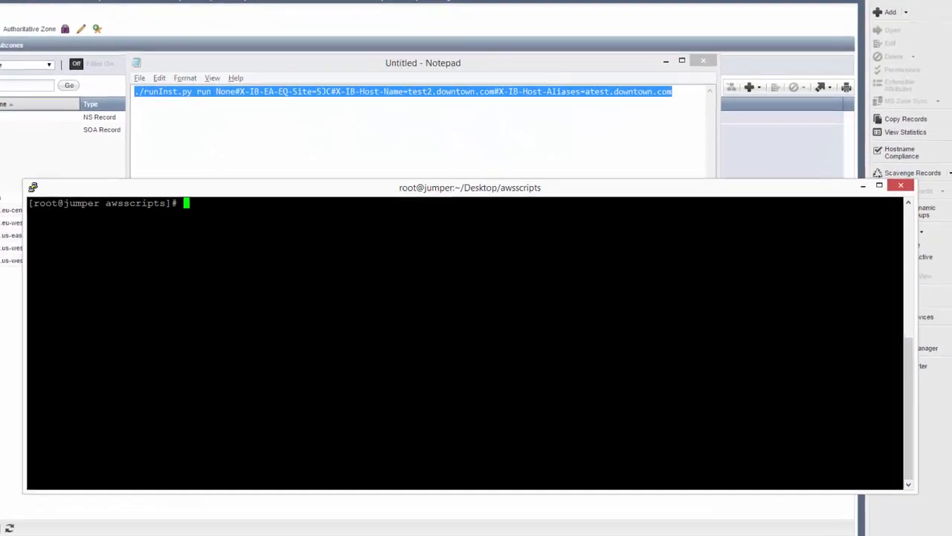
In the awsscripts terminal, run ./runInst.py run None#X-IB-EA-EQ-Site=SJC#X-IB-Host-Name=test2.downtown.com#X-IB-Host-Aliases=atest.downtown.com
{"action": "type", "text": "./runInst.py run None#X-IB-EA-EQ-Site=SJC#X-IB-Host-Name=test2.downtown.com#X-IB-Host-Aliases=atest.downtown.com"}
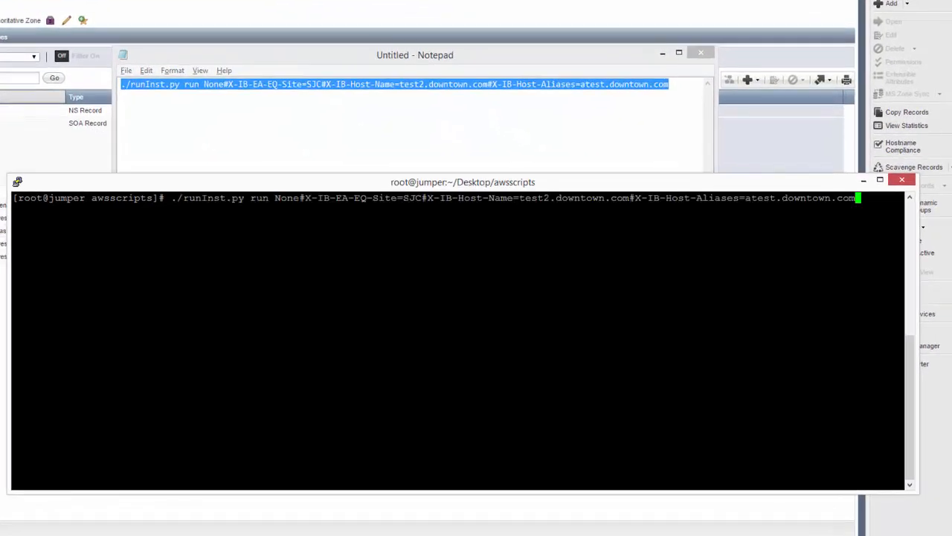
{"action": "key", "text": "Return"}
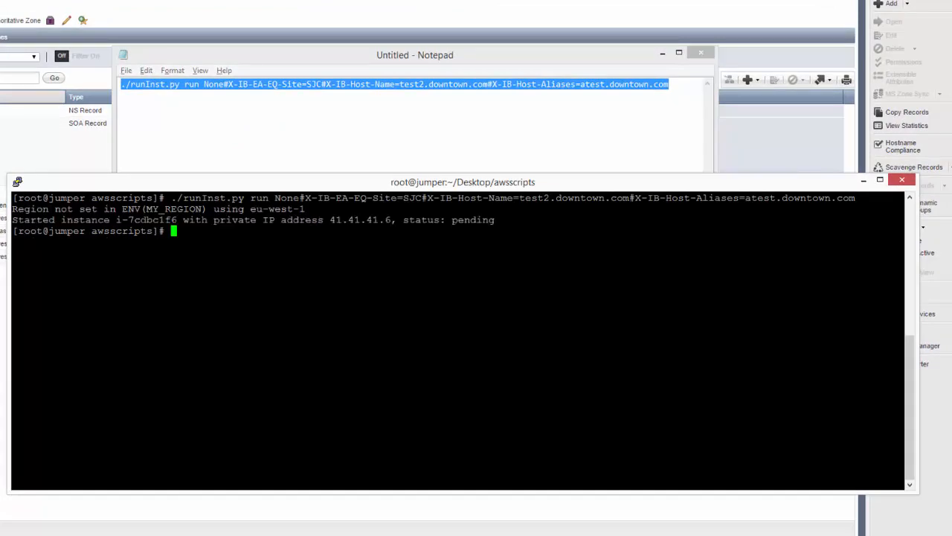
Highlight the started instance's ID in the terminal output, switch to the EC2 console, and refresh the instance list to find it
{"action": "double_click", "coordinate": [145, 220]}
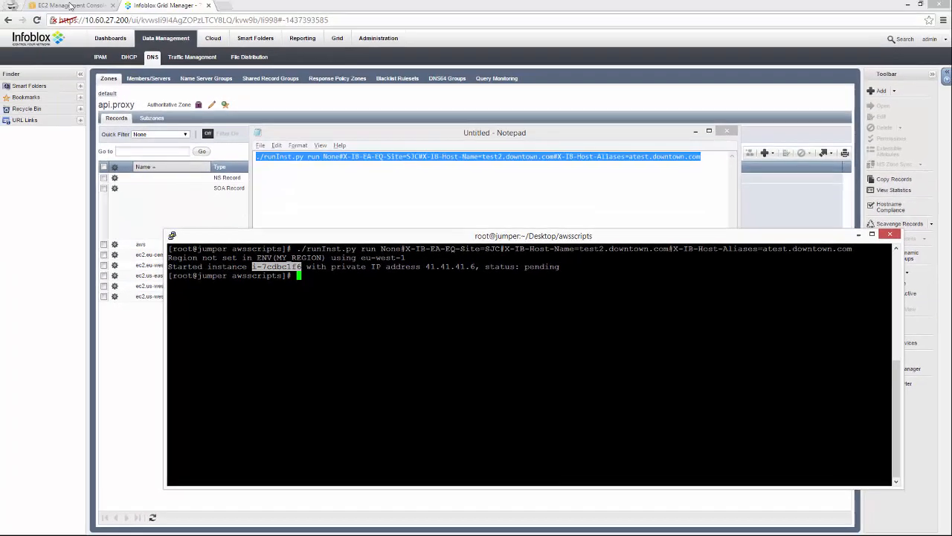
{"action": "left_click", "coordinate": [70, 6]}
{"action": "left_click", "coordinate": [901, 70]}
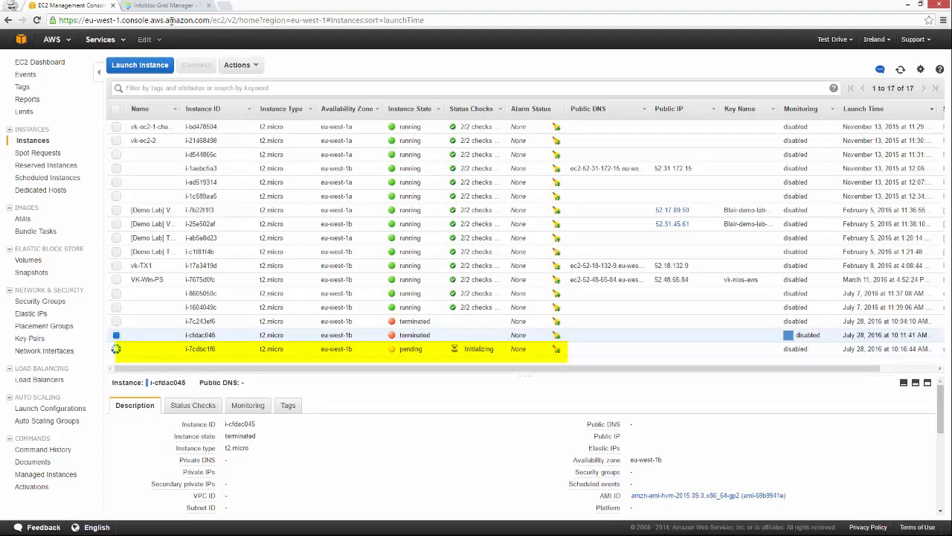
Switch back to Grid Manager and go to the IPAM IP address details of cloud VM i-7cdbc1f6
{"action": "key", "text": "ctrl+Tab"}
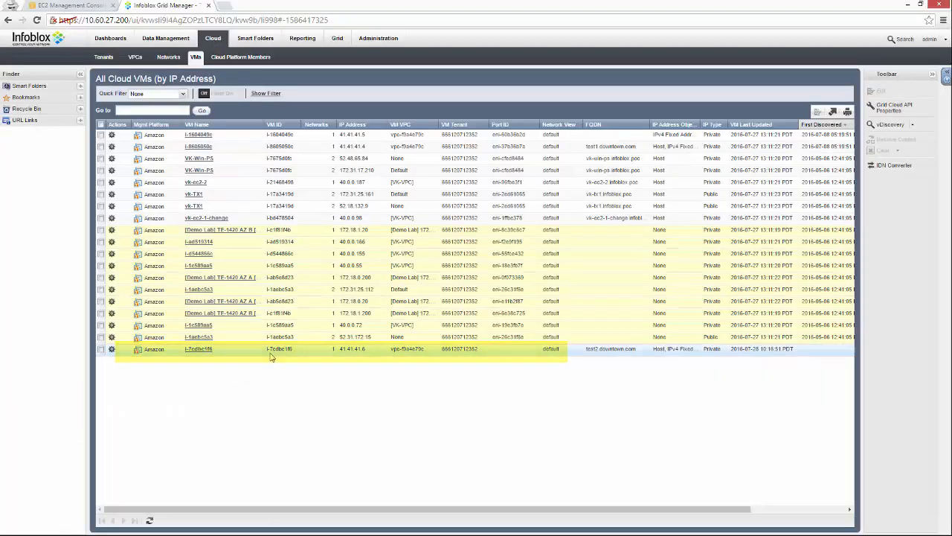
{"action": "left_click", "coordinate": [112, 350]}
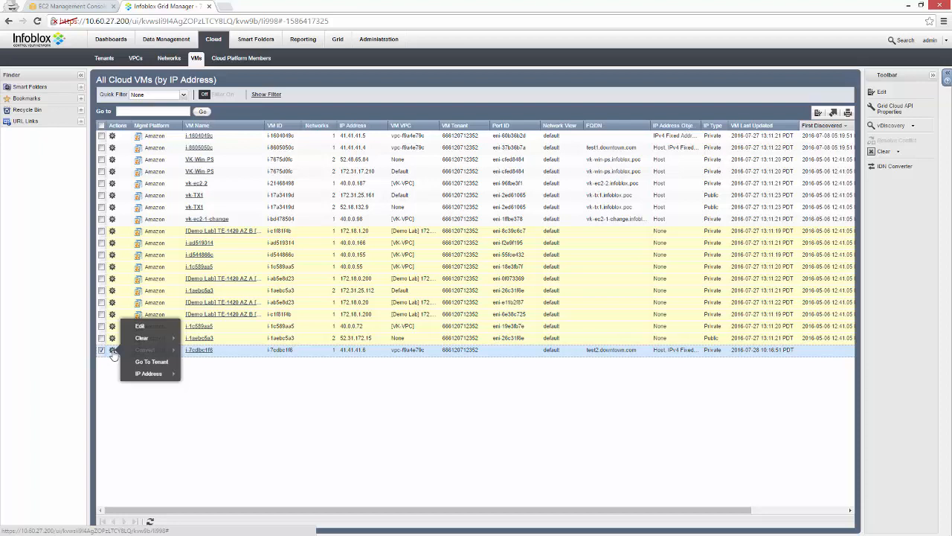
{"action": "mouse_move", "coordinate": [132, 375]}
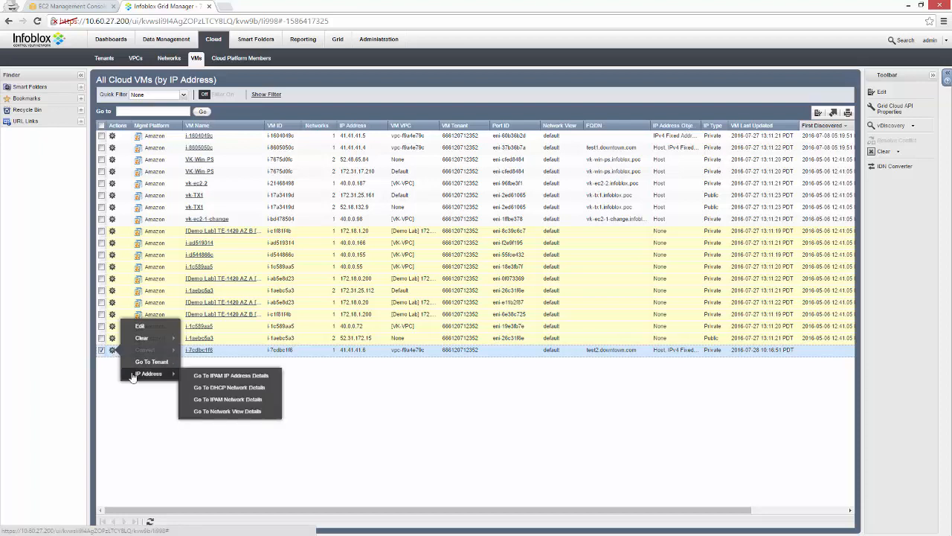
{"action": "left_click", "coordinate": [211, 378]}
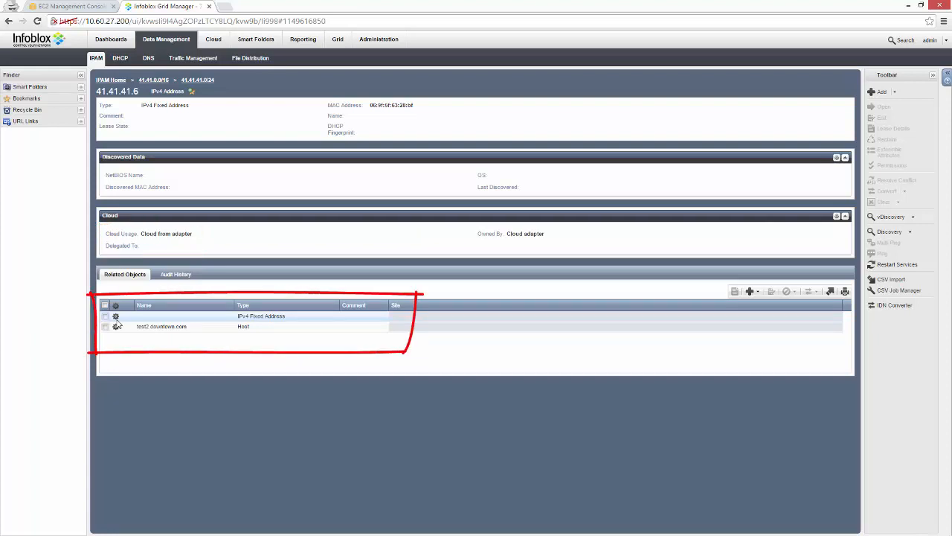
Open the IPv4 fixed address among the related objects, review its general, cloud and extensible attribute settings, and cancel the editor
{"action": "left_click", "coordinate": [115, 317]}
{"action": "left_click", "coordinate": [138, 319]}
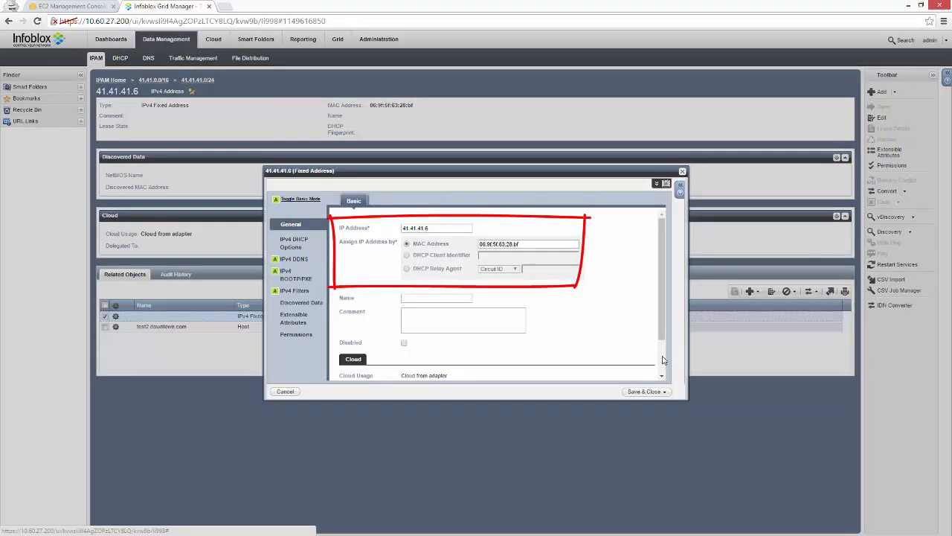
{"action": "scroll", "coordinate": [664, 360], "scroll_direction": "down", "scroll_amount": 2}
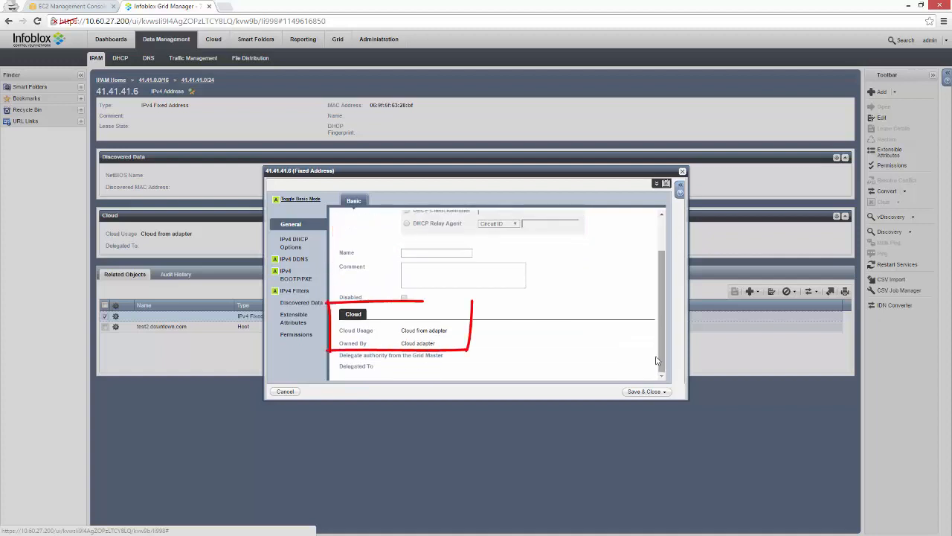
{"action": "left_click", "coordinate": [298, 322]}
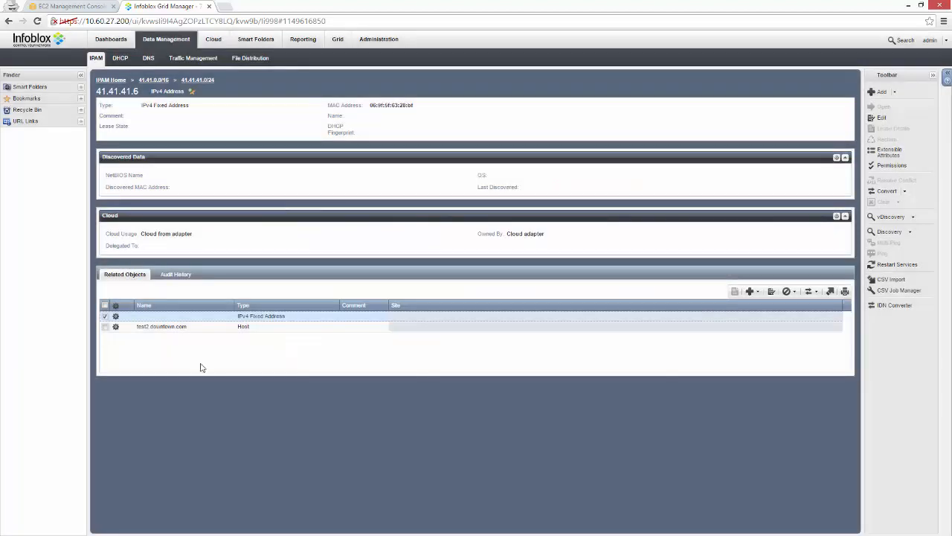
{"action": "left_click", "coordinate": [285, 391]}
Open the test2.downtown.com host among the related objects and review its general settings, cloud settings and aliases
{"action": "left_click", "coordinate": [122, 327]}
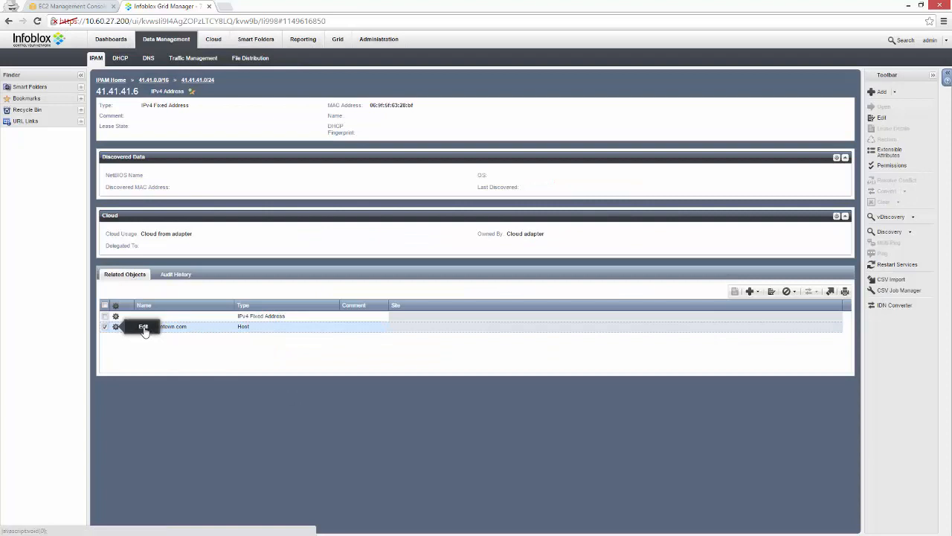
{"action": "left_click", "coordinate": [145, 329]}
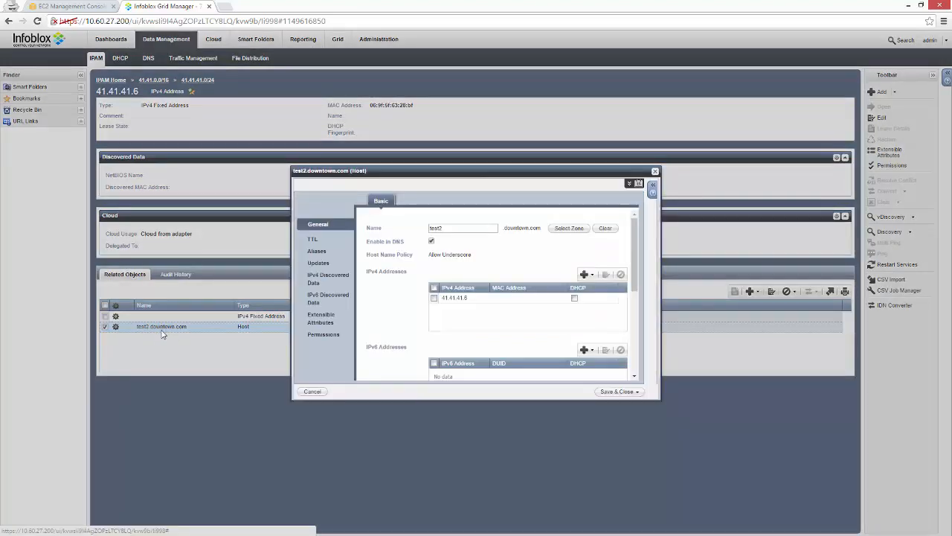
{"action": "scroll", "coordinate": [629, 352], "scroll_direction": "down", "scroll_amount": 5}
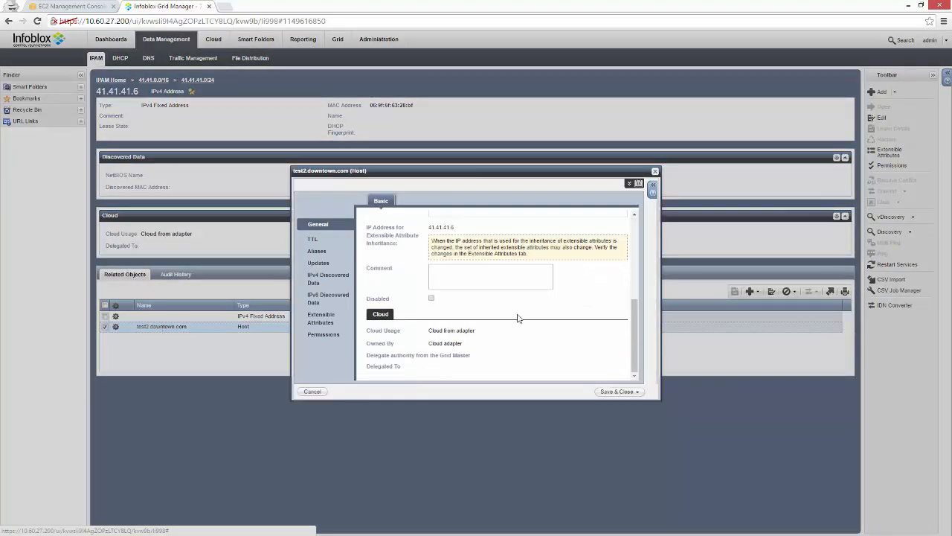
{"action": "left_click", "coordinate": [316, 253]}
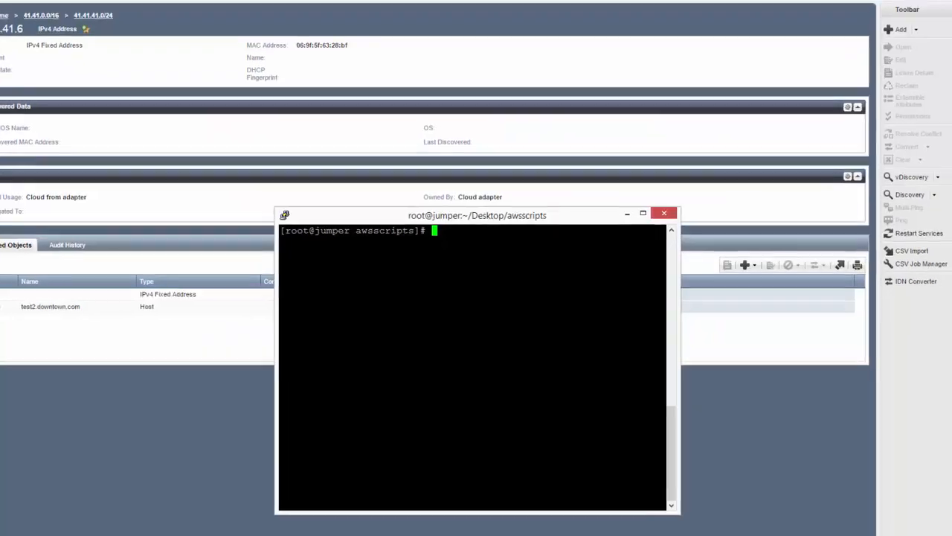
In the awsscripts terminal, query server 10.60.27.200 with dig for test2.downtown.com and for atest.downtown.com
{"action": "type", "text": "dig @10.60.27.200 test2.downtown.com"}
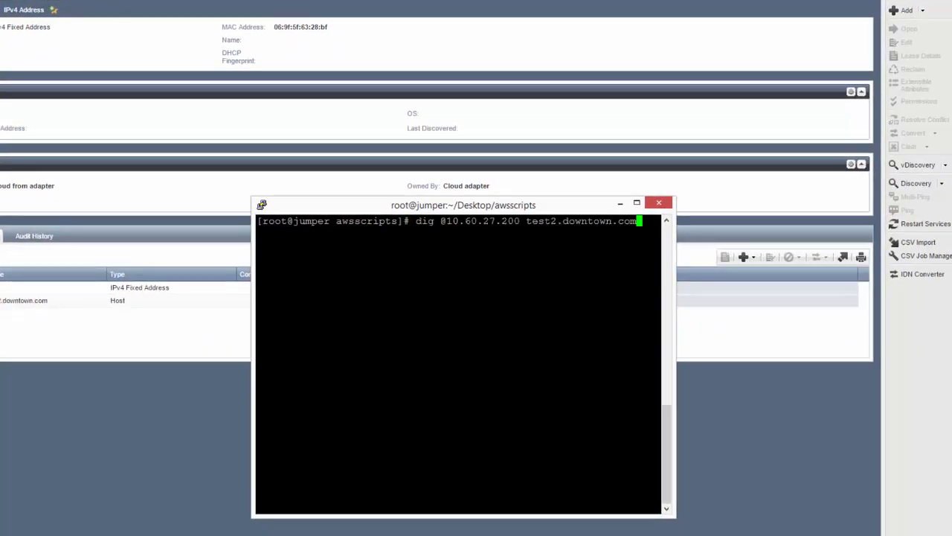
{"action": "key", "text": "Return"}
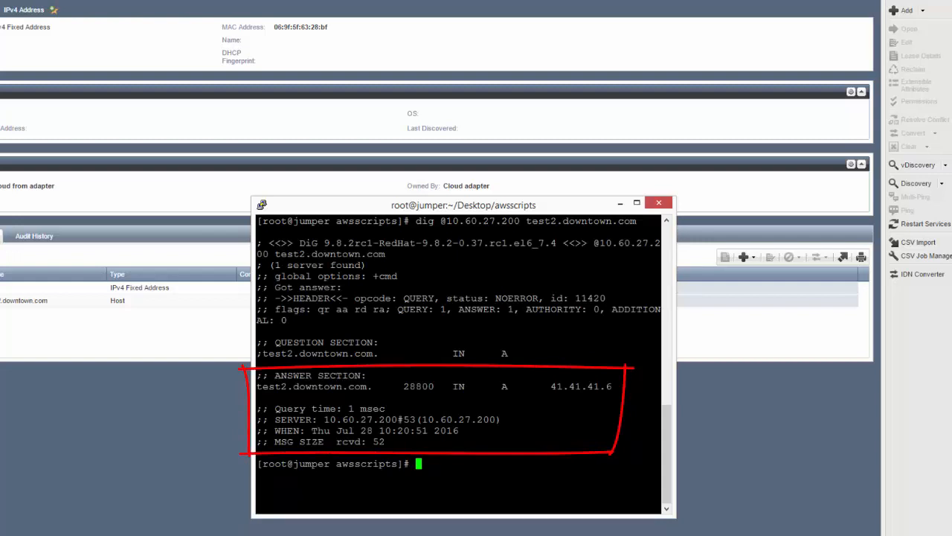
{"action": "type", "text": "dig "}
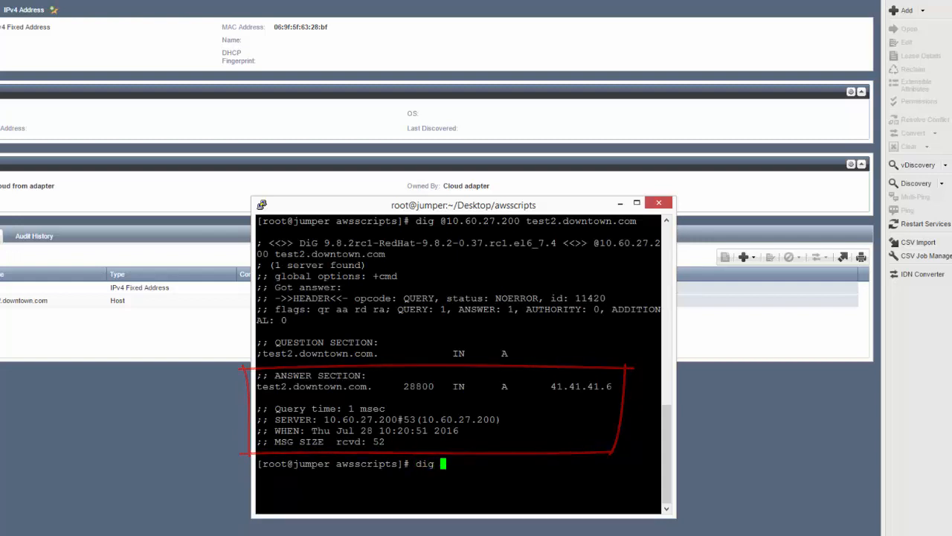
{"action": "type", "text": "@10.60.27.200 atest.downtown.com"}
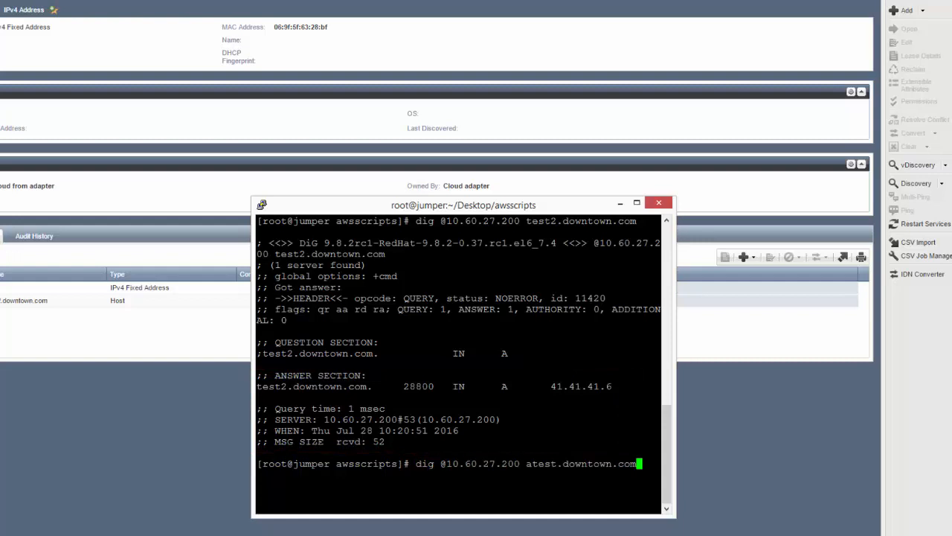
{"action": "key", "text": "Return"}
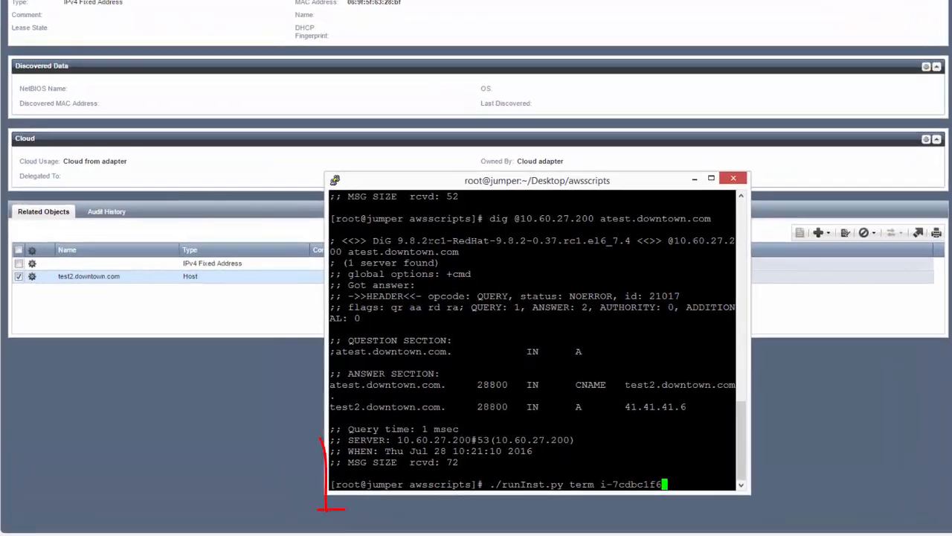
Terminate the instance with ./runInst.py term i-7cdbc1f6 in the terminal, and refresh the instance list in the EC2 console
{"action": "key", "text": "Return"}
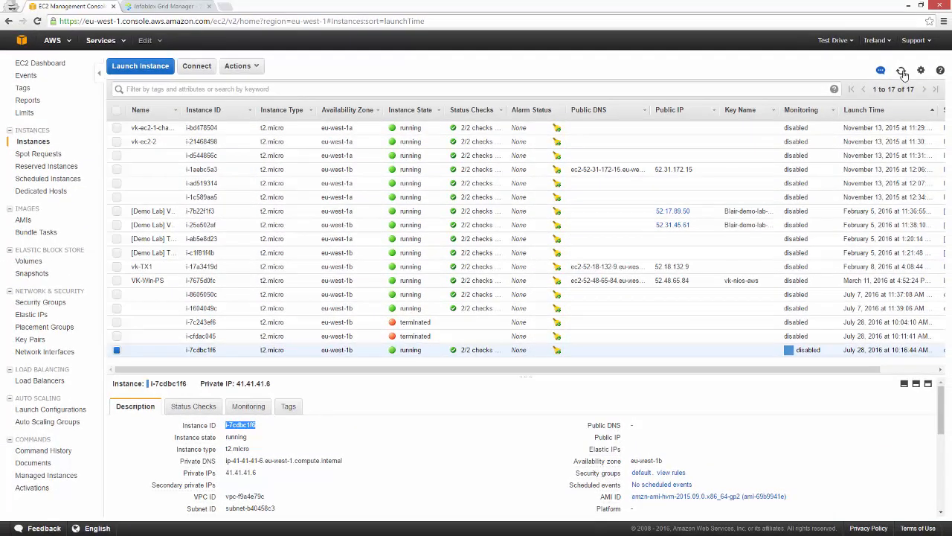
{"action": "left_click", "coordinate": [902, 72]}
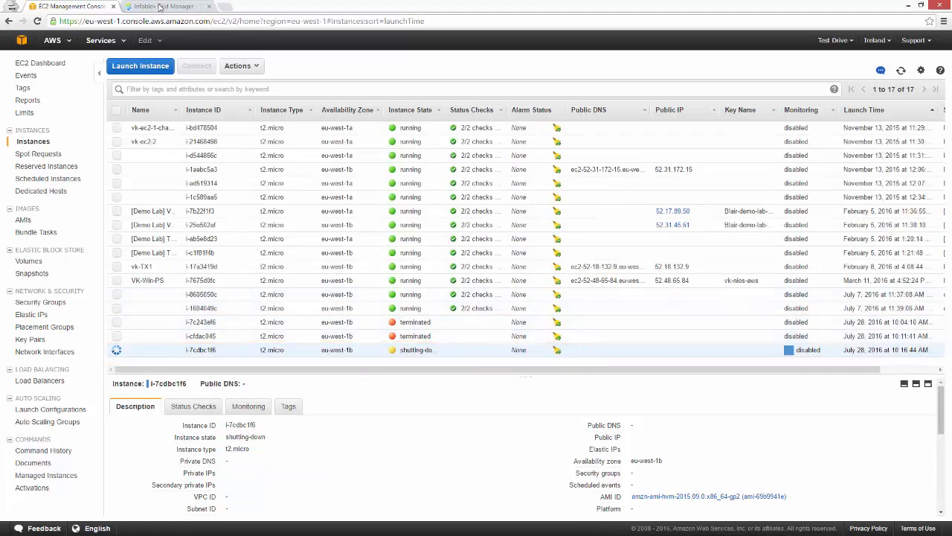
Switch back to Grid Manager, reload the 41.41.41.6 address page to check its related records, and go to the Cloud section
{"action": "left_click", "coordinate": [160, 6]}
{"action": "left_click", "coordinate": [38, 22]}
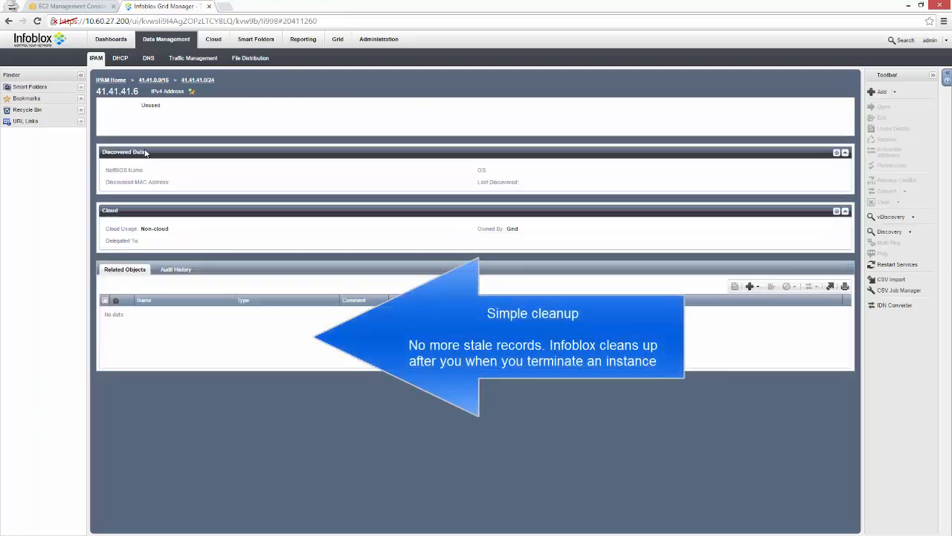
{"action": "left_click", "coordinate": [214, 41]}
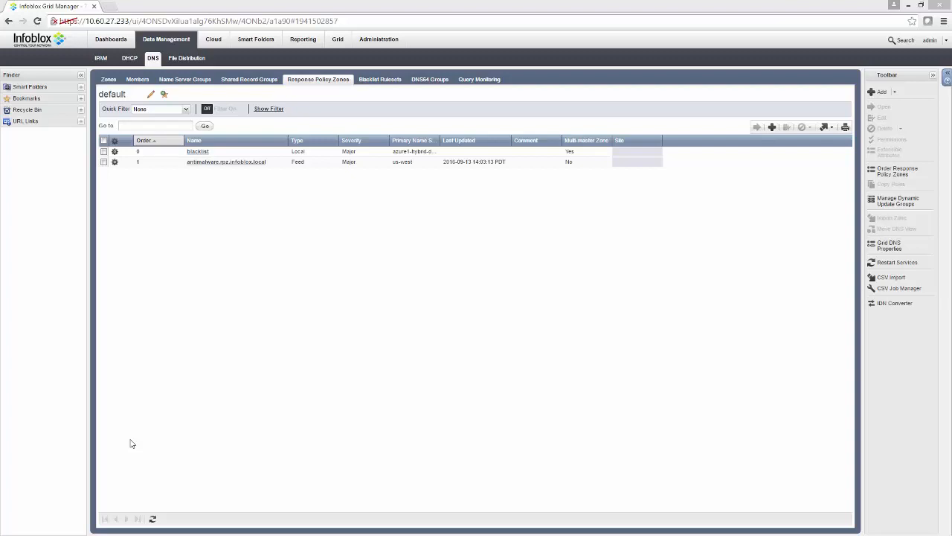
Review the Policy Override options of the blacklist response policy zone, cancel the editor, and open the zone's rule list
{"action": "left_click", "coordinate": [116, 152]}
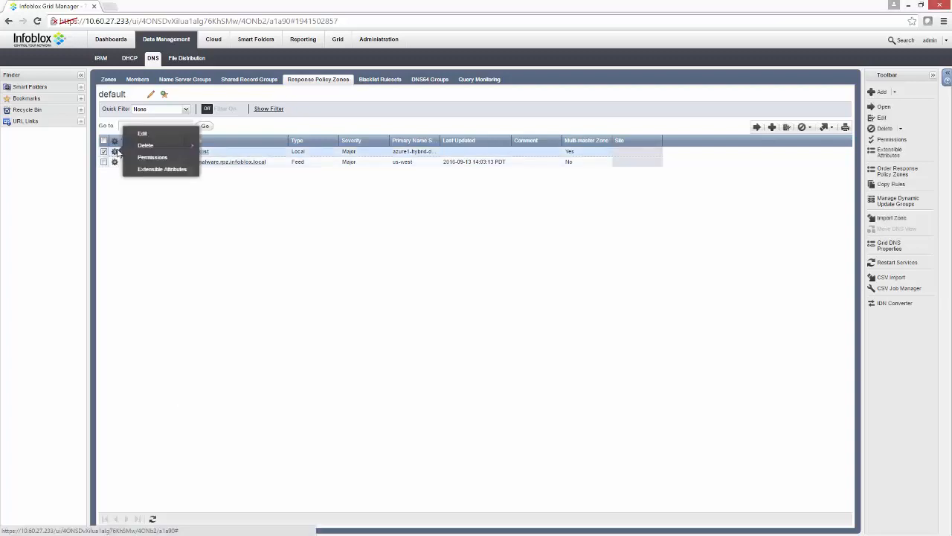
{"action": "left_click", "coordinate": [142, 133]}
{"action": "left_click", "coordinate": [494, 230]}
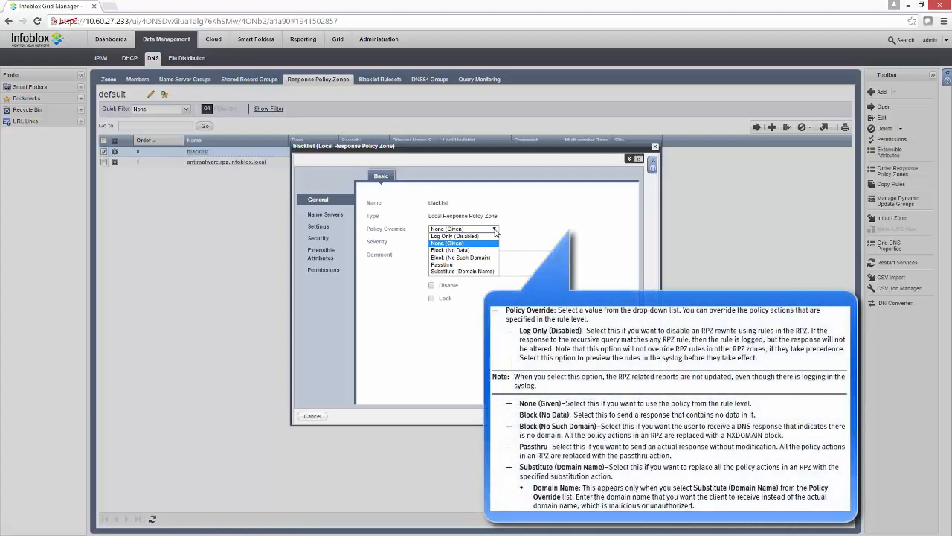
{"action": "left_click", "coordinate": [495, 231]}
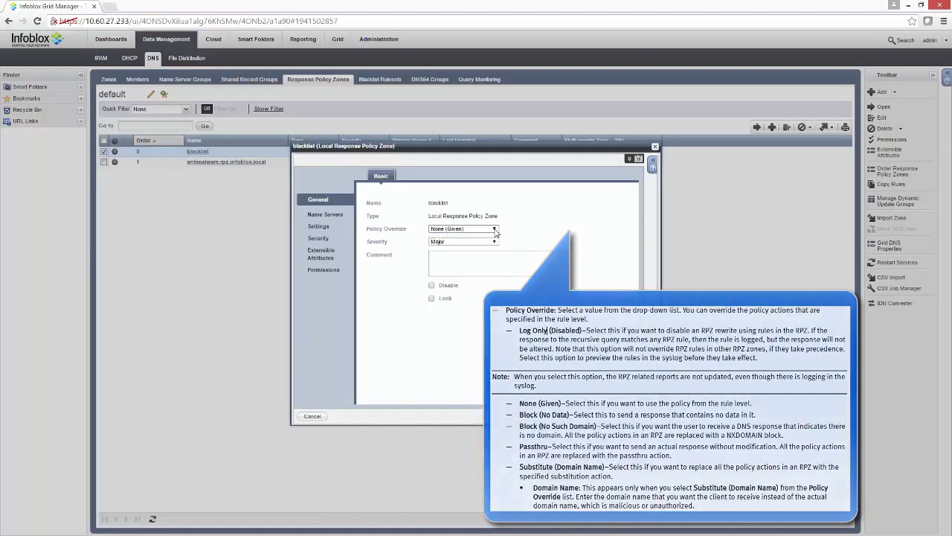
{"action": "left_click", "coordinate": [312, 416]}
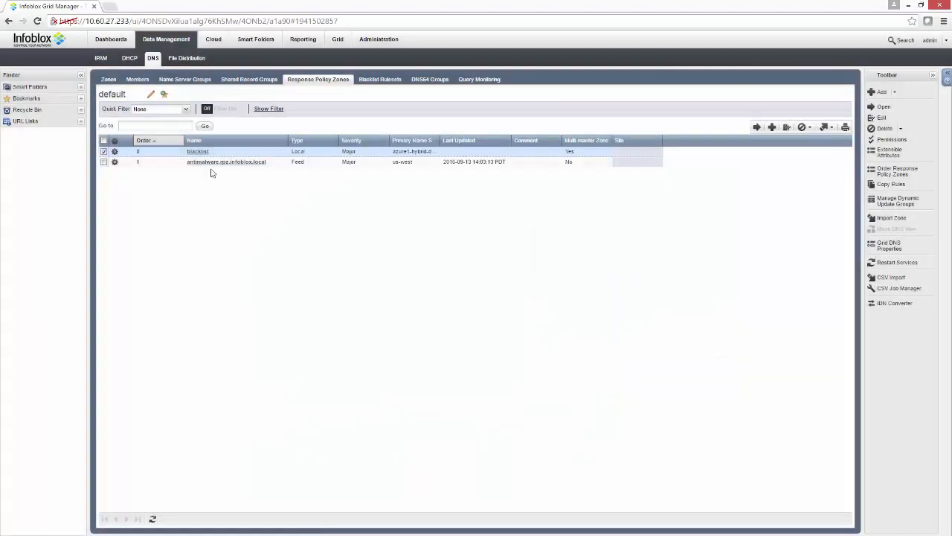
{"action": "left_click", "coordinate": [198, 152]}
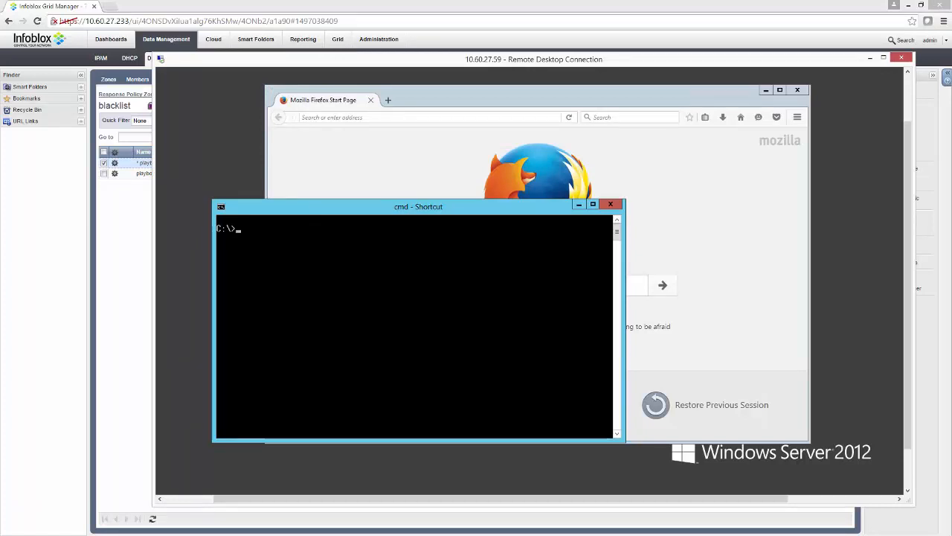
On the remote desktop, run ipconfig /flushdns in the command prompt and browse to playboy.com in Firefox
{"action": "type", "text": "ipconfig /flushdns"}
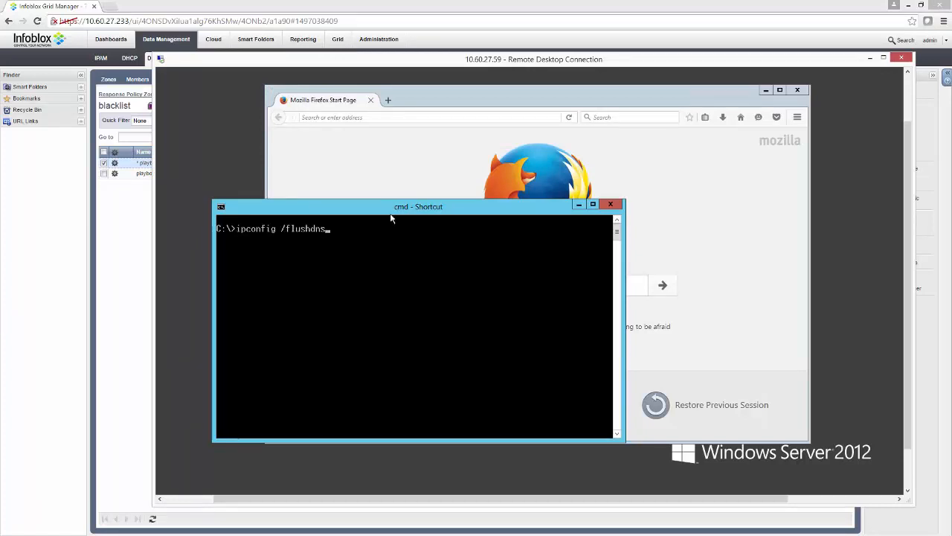
{"action": "key", "text": "Return"}
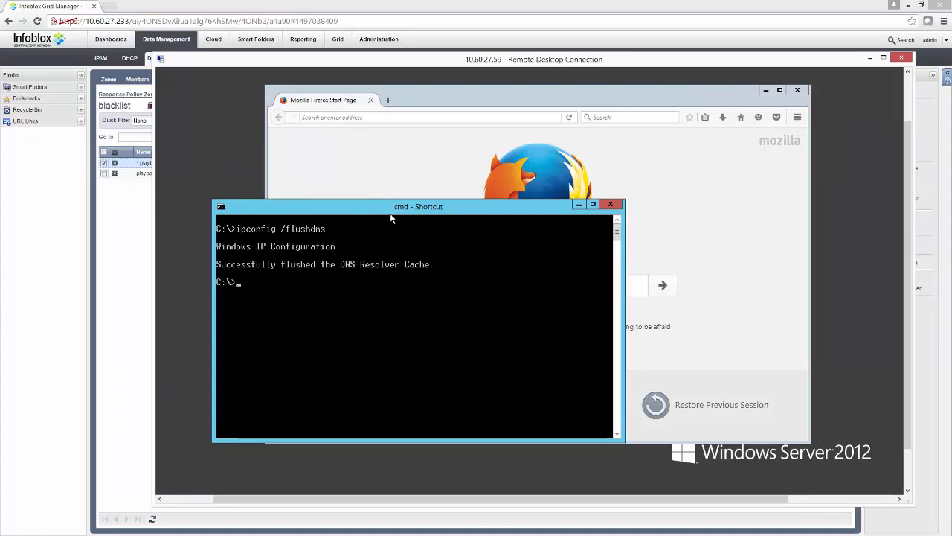
{"action": "left_click", "coordinate": [417, 107]}
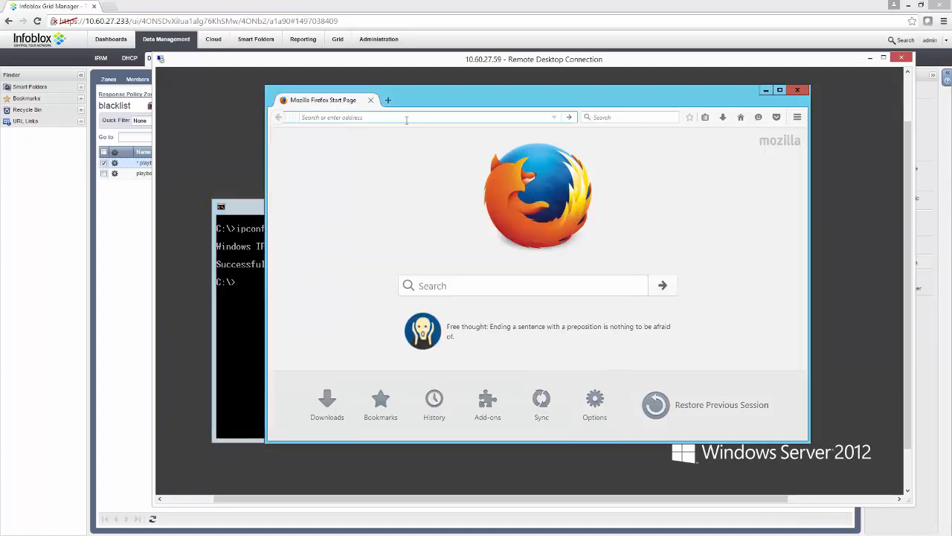
{"action": "type", "text": "playboy.com"}
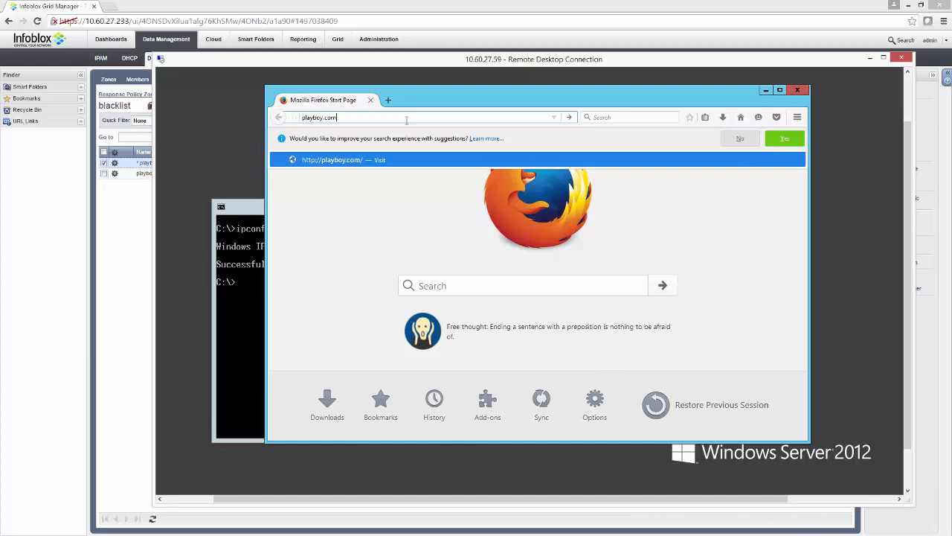
{"action": "key", "text": "Return"}
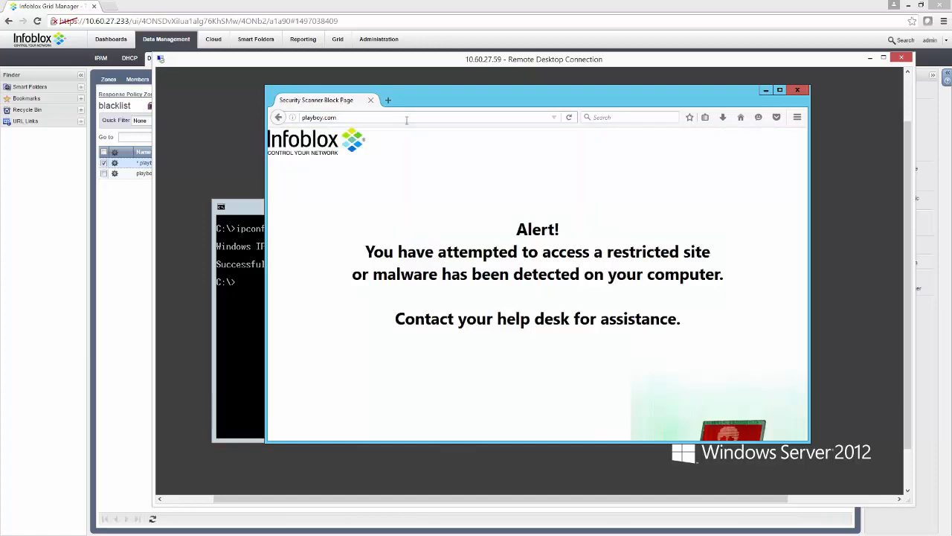
Look up playboy.com. with nslookup in the remote command prompt
{"action": "left_click", "coordinate": [262, 215]}
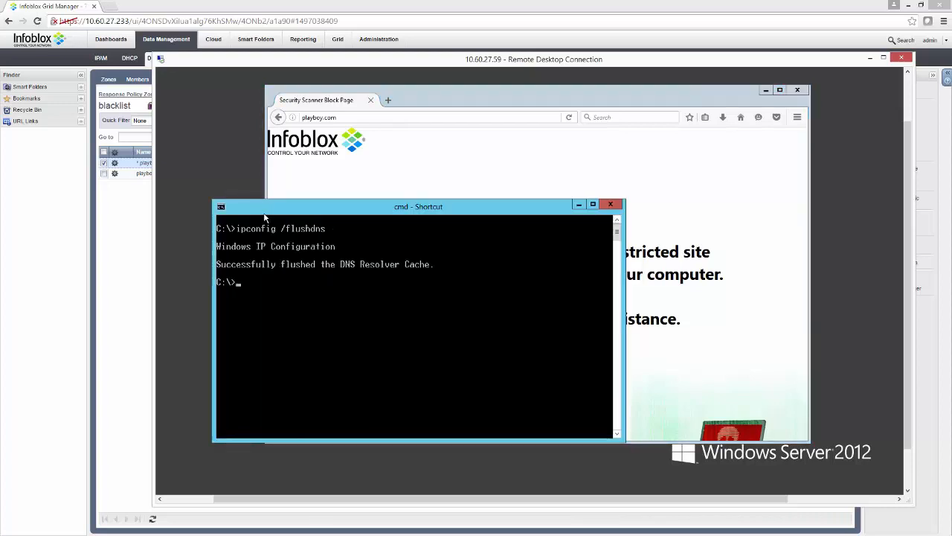
{"action": "type", "text": "nslookup playboy.com."}
{"action": "key", "text": "Return"}
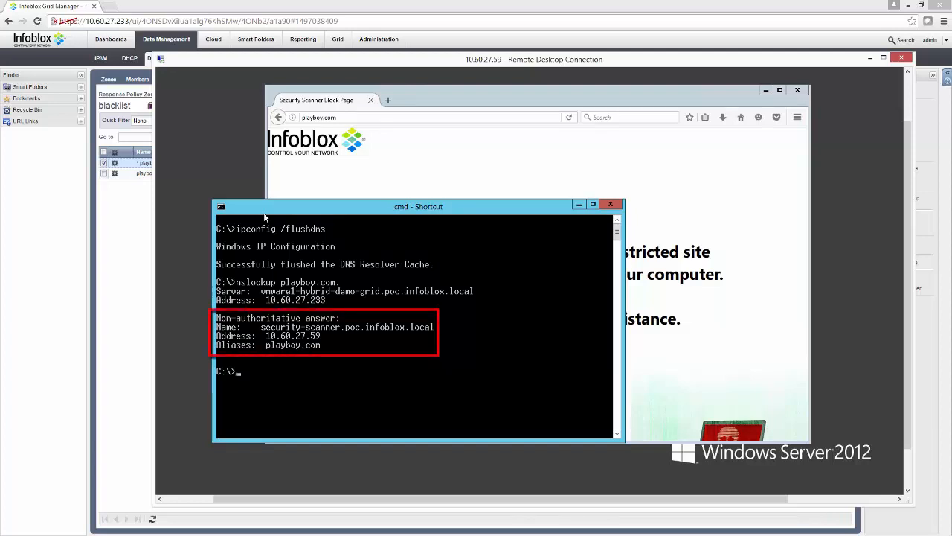
Return to Grid Manager and open the DNS Top RPZ Hits report from the reporting section's report list
{"action": "left_click", "coordinate": [143, 211]}
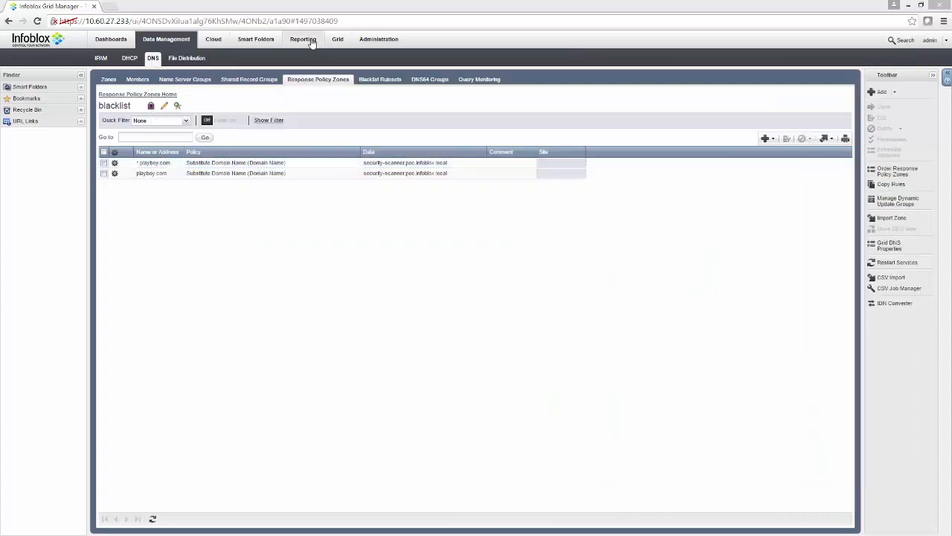
{"action": "left_click", "coordinate": [312, 42]}
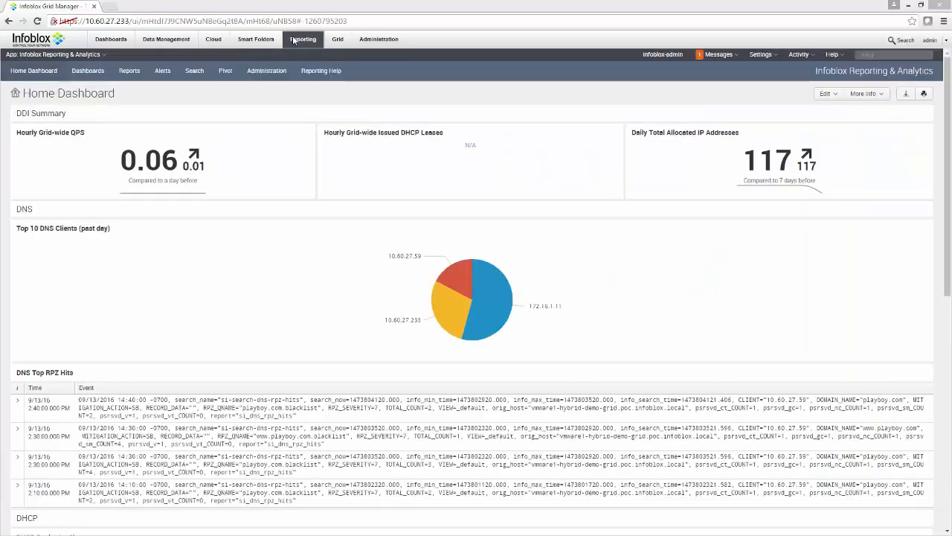
{"action": "left_click", "coordinate": [131, 71]}
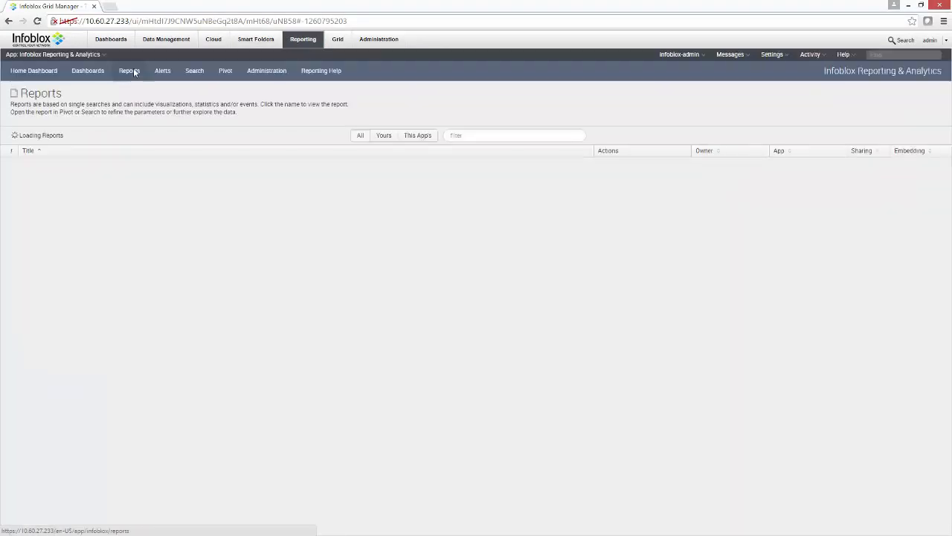
{"action": "scroll", "coordinate": [122, 316], "scroll_direction": "down", "scroll_amount": 5}
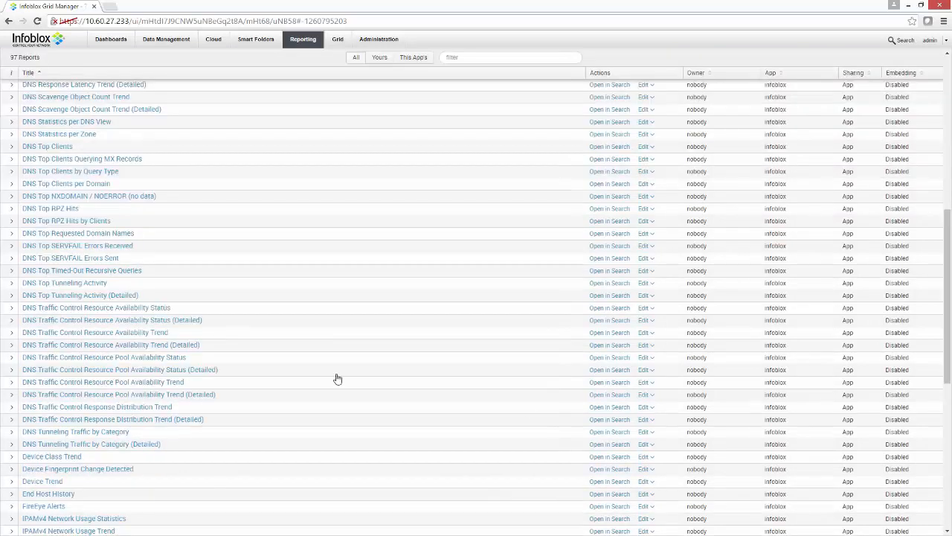
{"action": "left_click", "coordinate": [53, 210]}
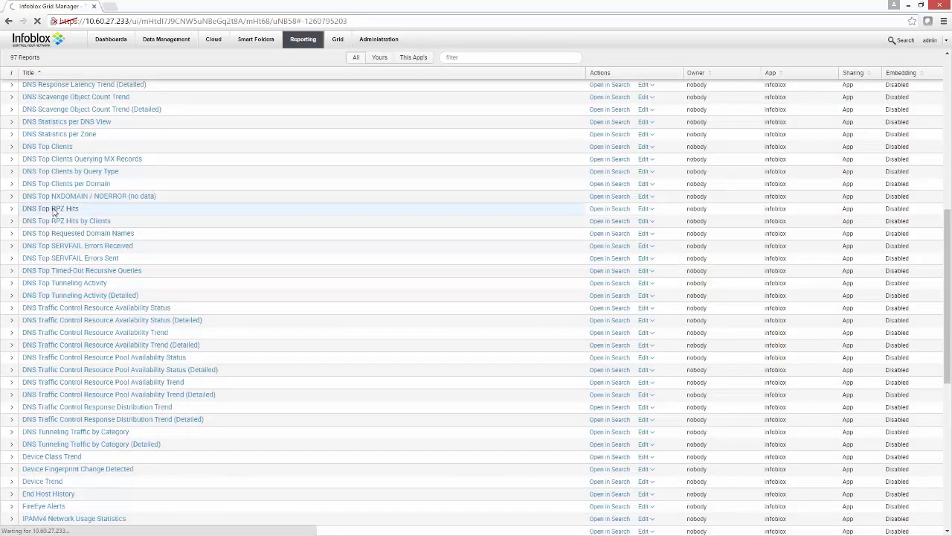